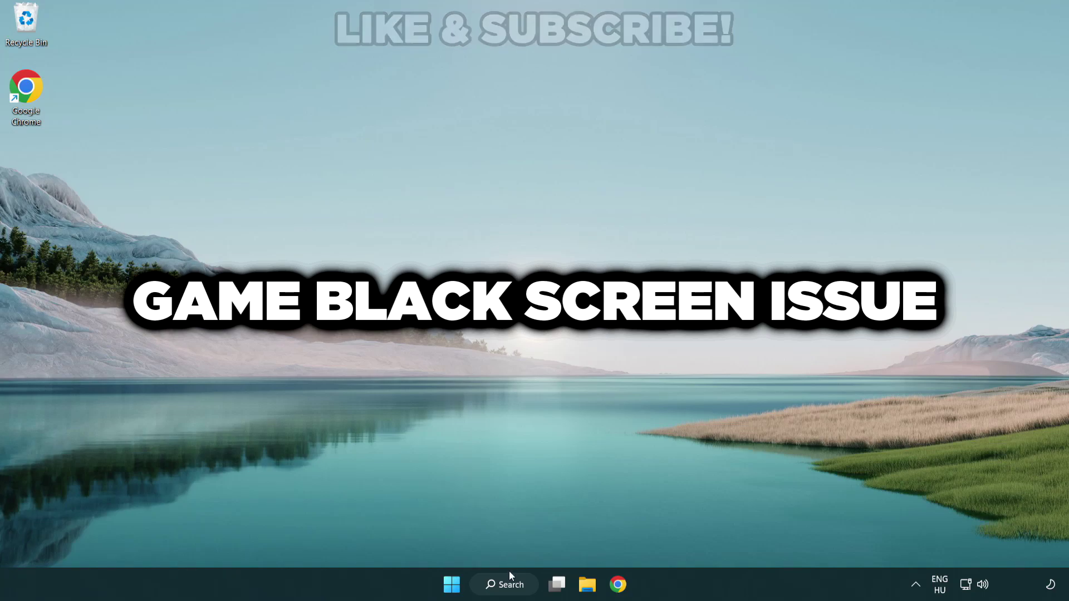
# Search Windows for 'device manager' so Device Manager shows as the best match
pyautogui.click(516, 592)
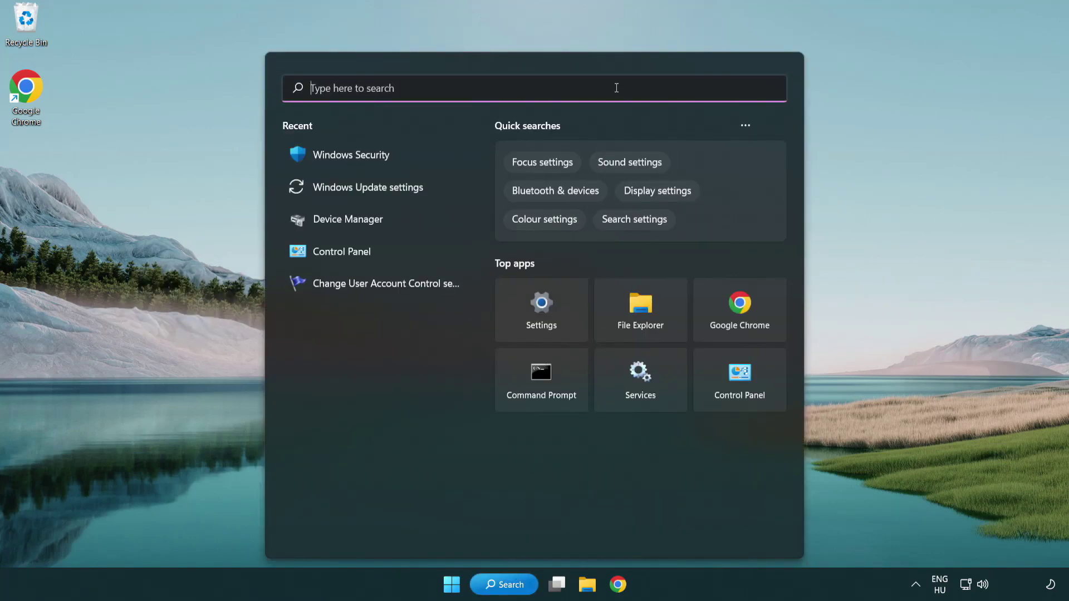
pyautogui.write('device m')
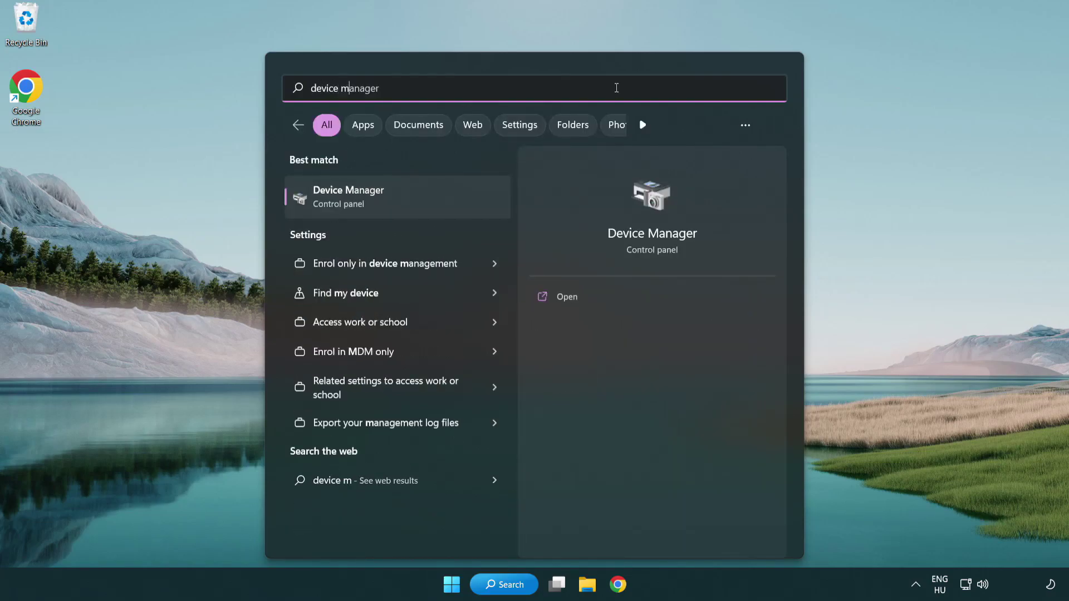
pyautogui.write('anager')
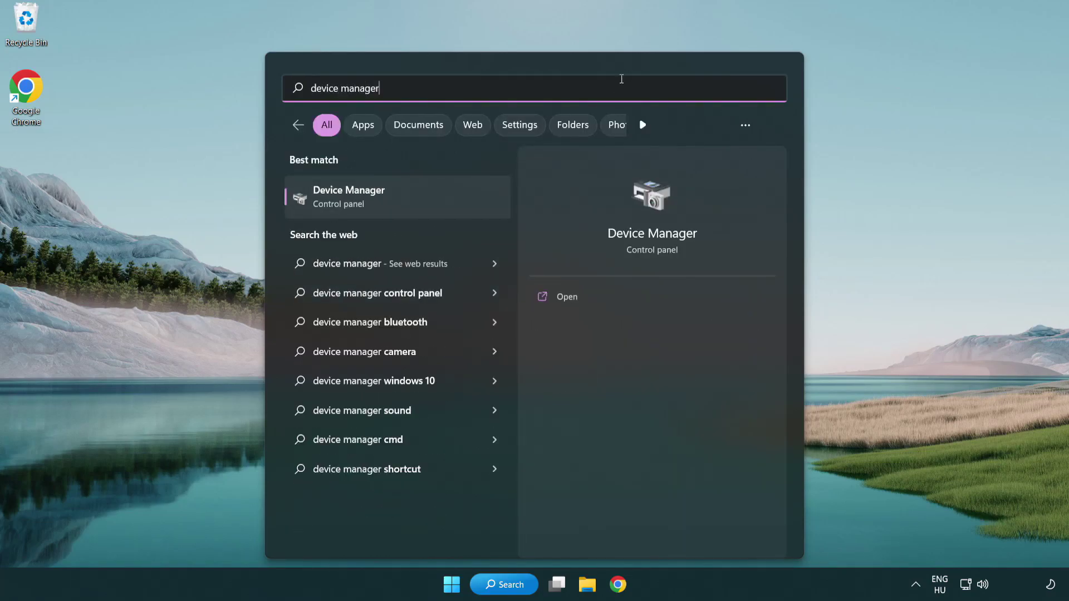
# Search automatically for a VMware SVGA 3D adapter driver; the best drivers are already installed
pyautogui.click(428, 206)
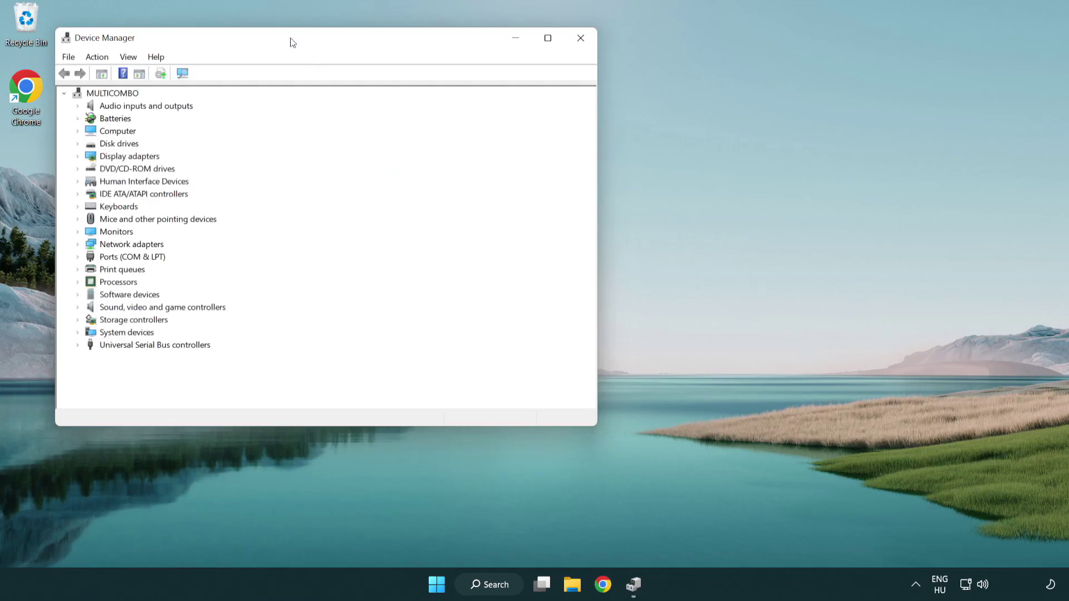
pyautogui.moveTo(291, 40); pyautogui.dragTo(471, 107)
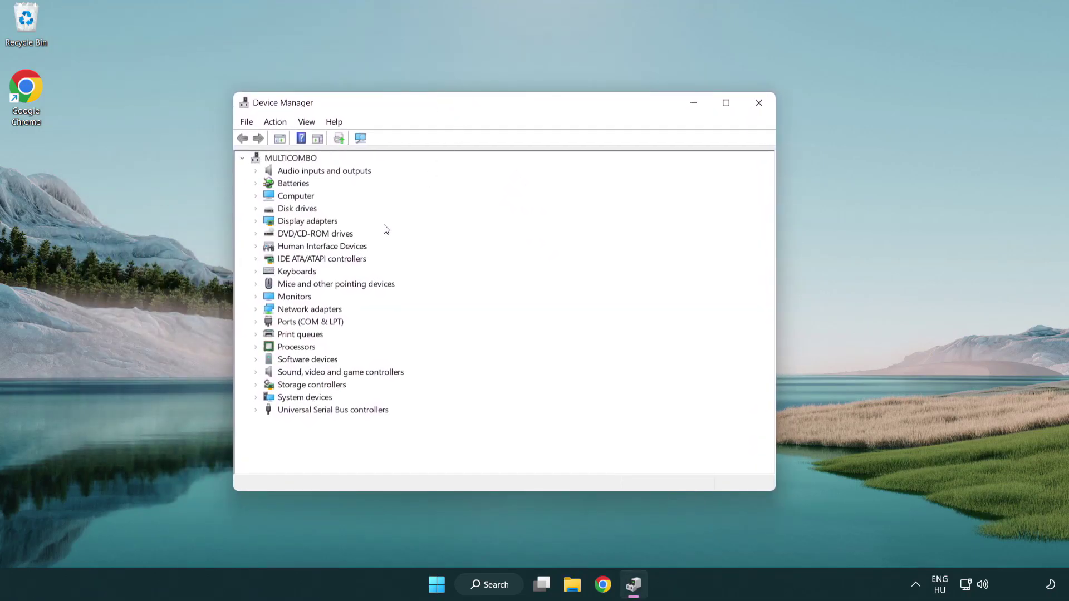
pyautogui.click(294, 222)
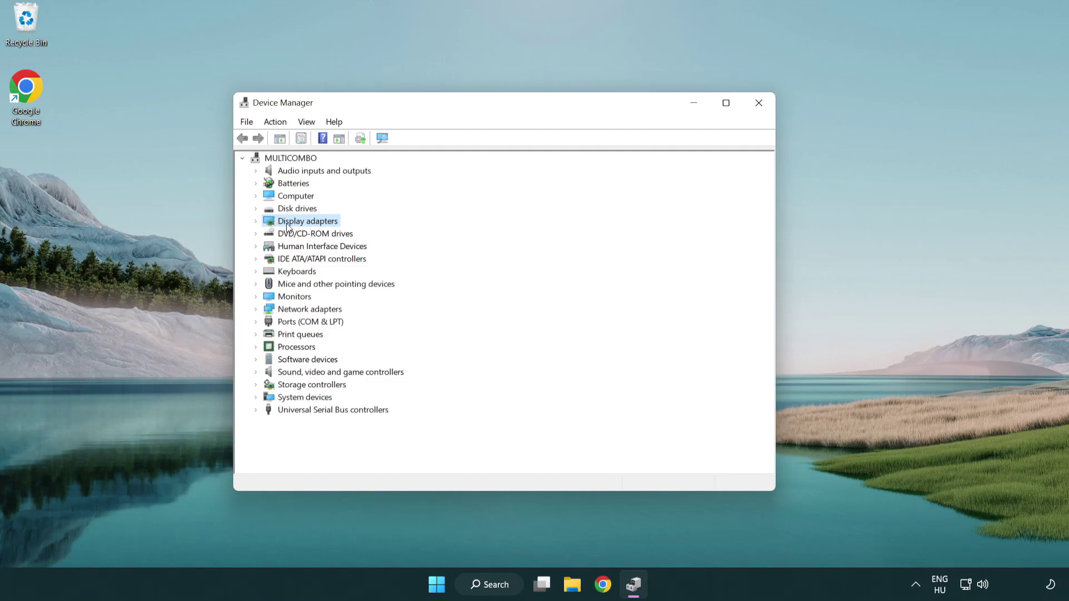
pyautogui.click(256, 222)
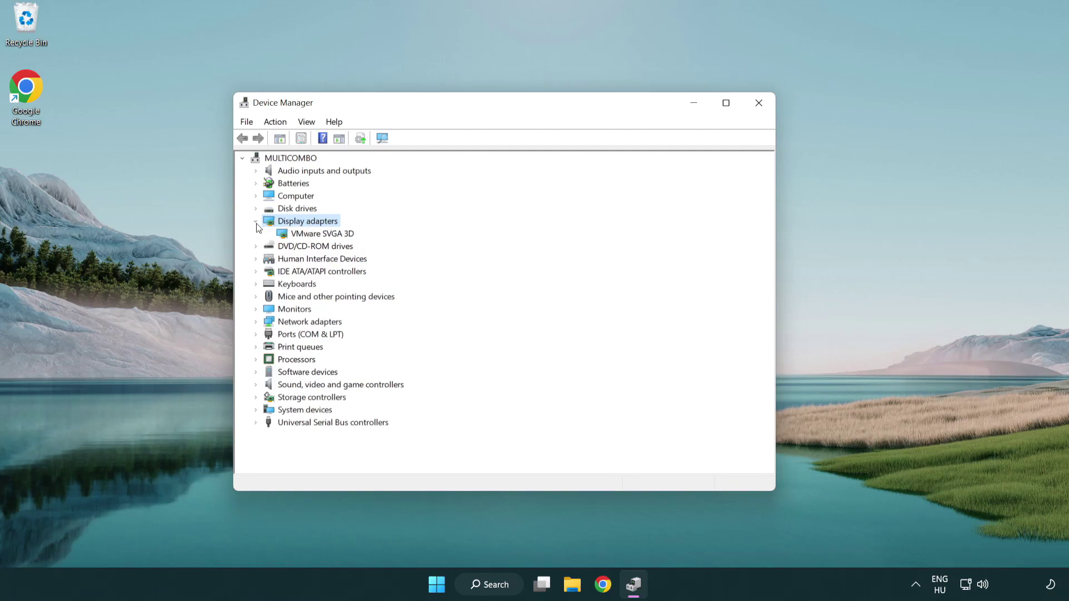
pyautogui.click(329, 234)
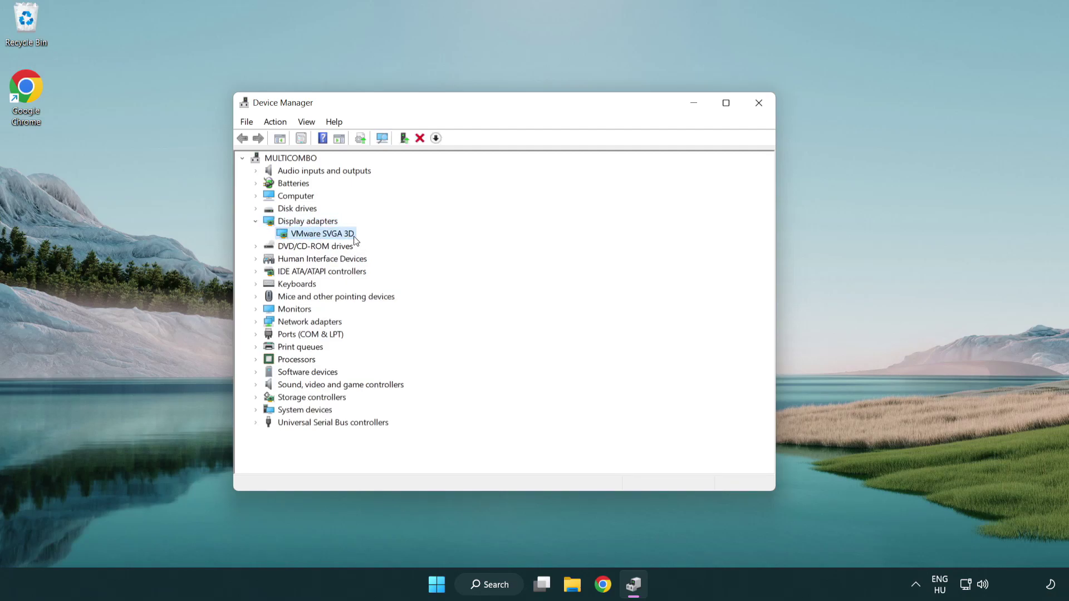
pyautogui.rightClick(316, 235)
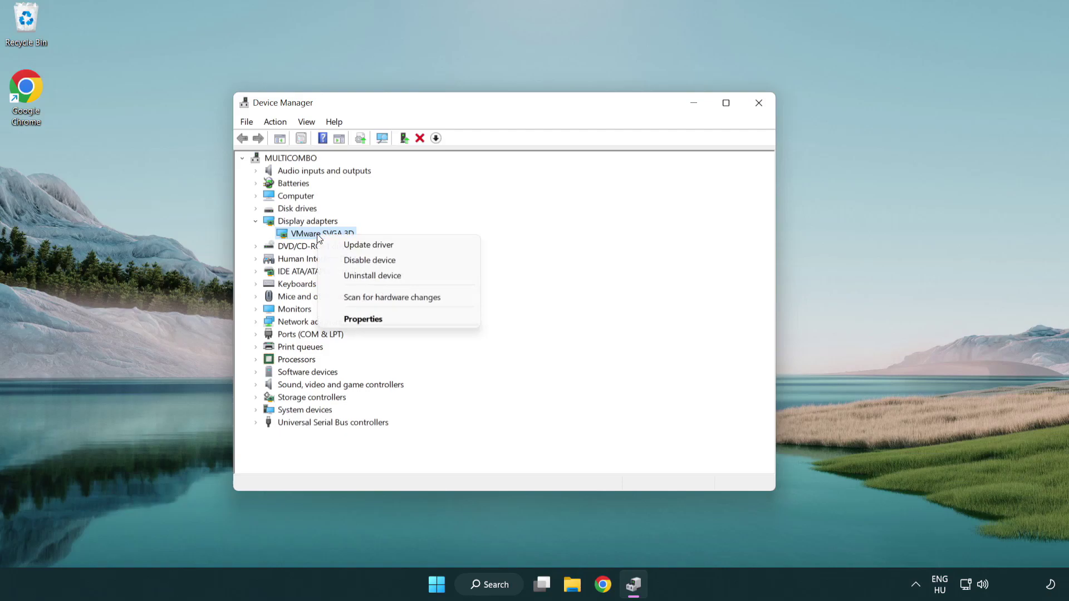
pyautogui.click(421, 245)
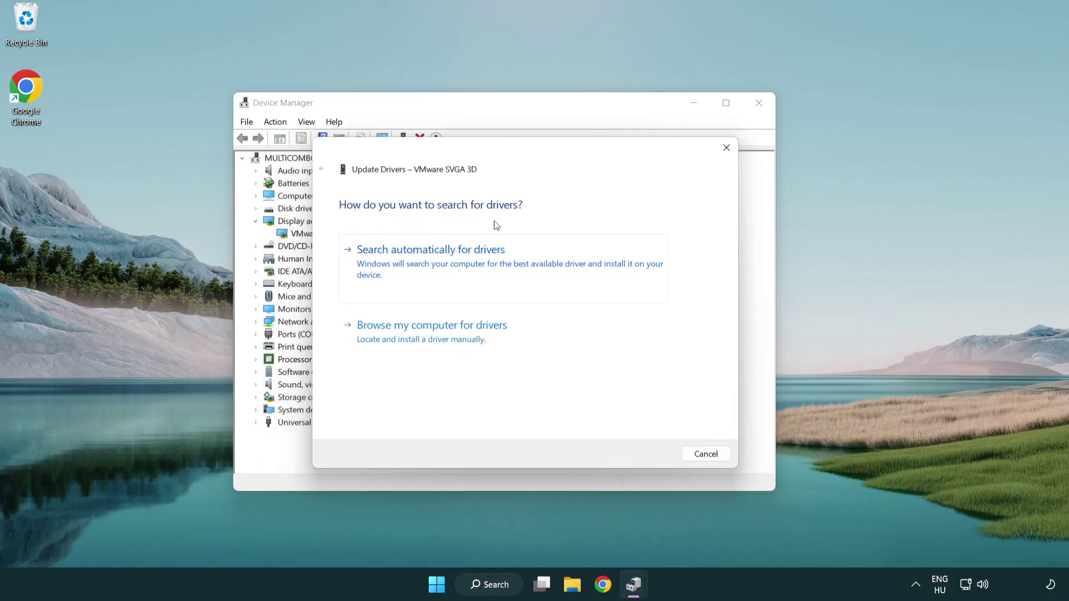
pyautogui.click(470, 261)
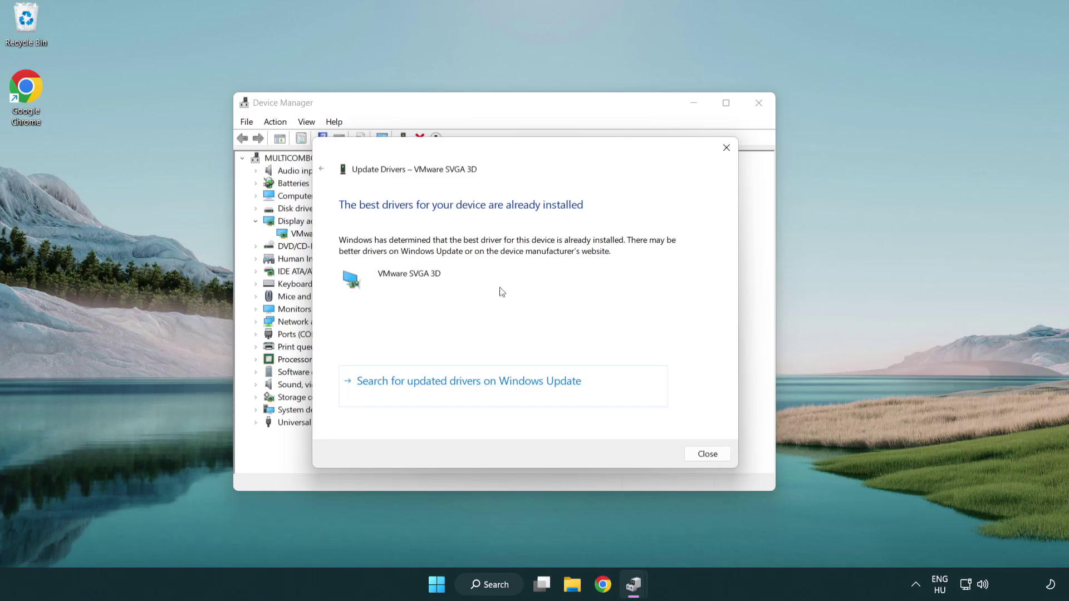
pyautogui.click(708, 456)
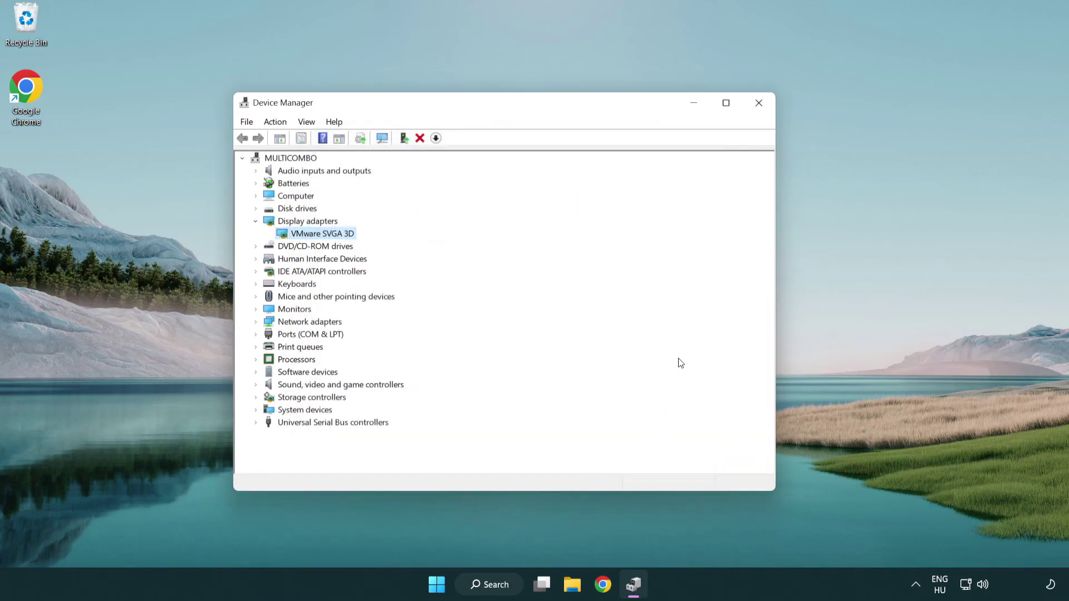
# Close Device Manager and search Windows for 'update'
pyautogui.click(761, 106)
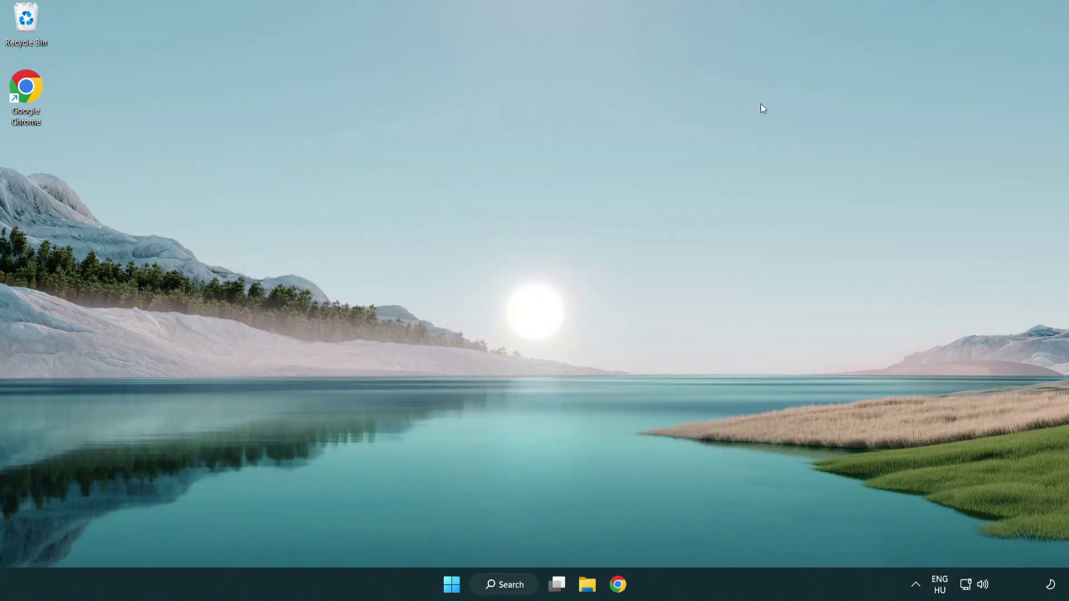
pyautogui.click(512, 582)
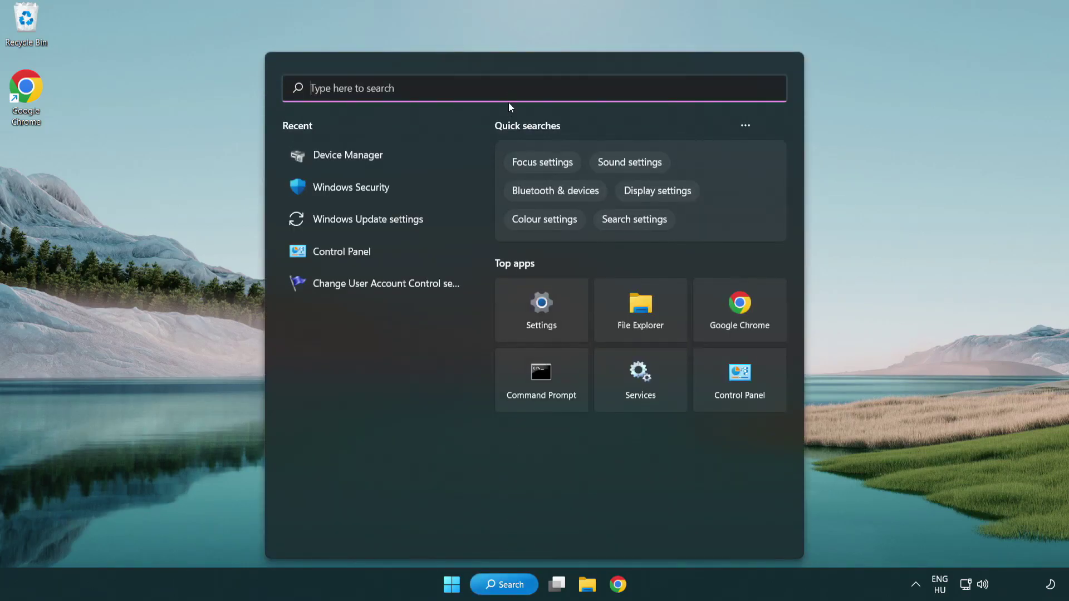
pyautogui.write('update')
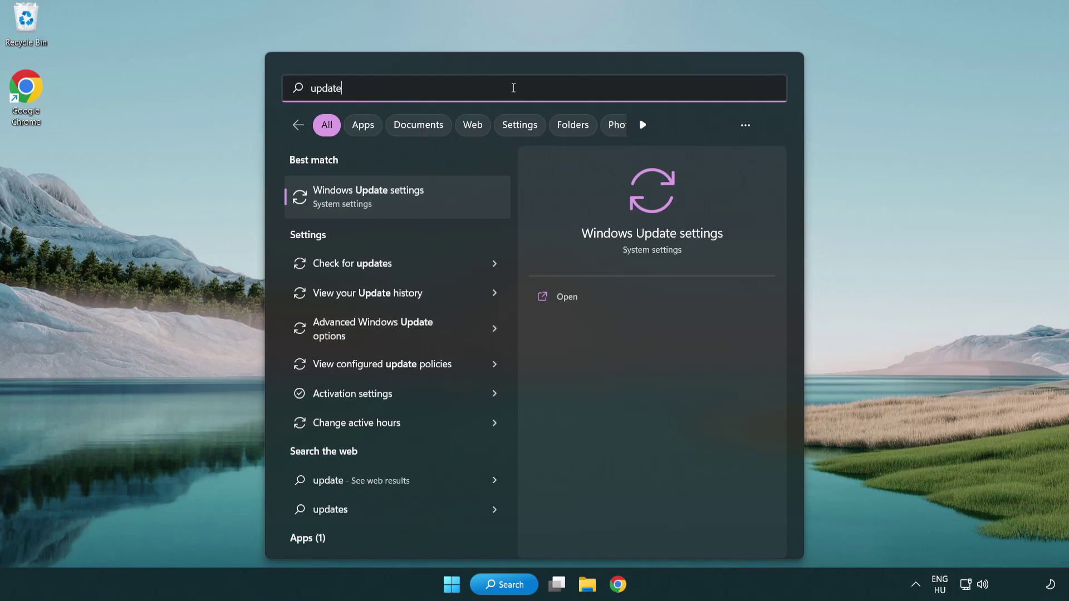
# Check for Windows updates, confirm the PC is up to date, and close Settings
pyautogui.click(416, 203)
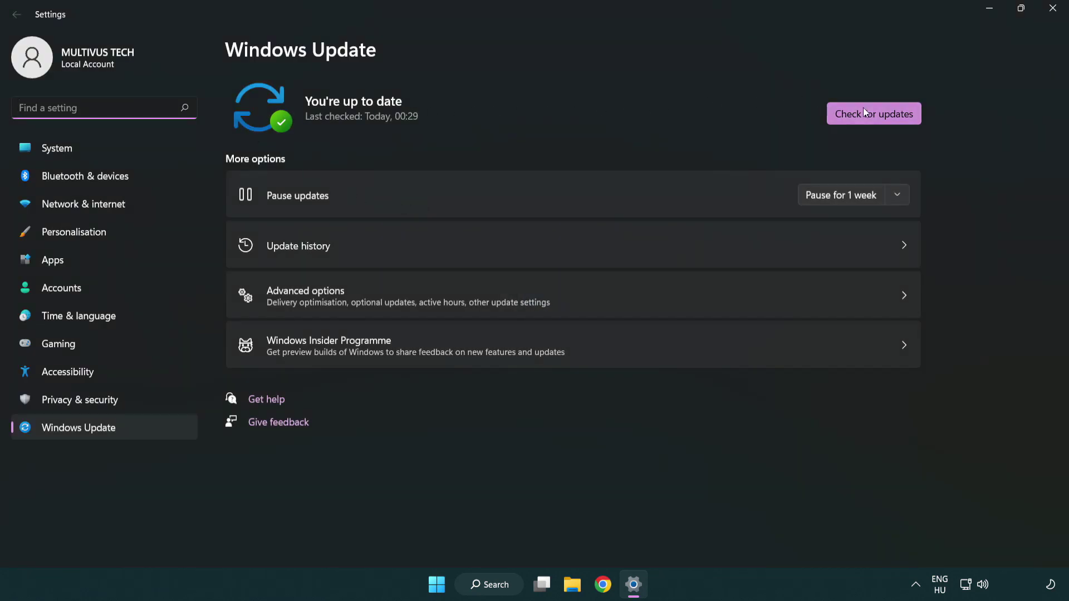
pyautogui.click(892, 121)
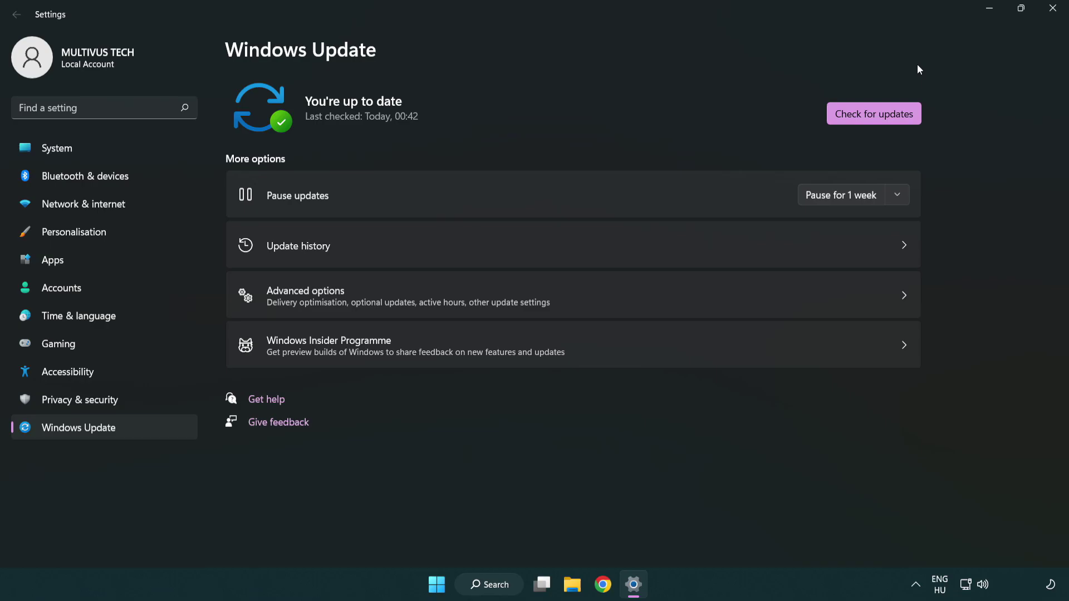
pyautogui.click(1048, 15)
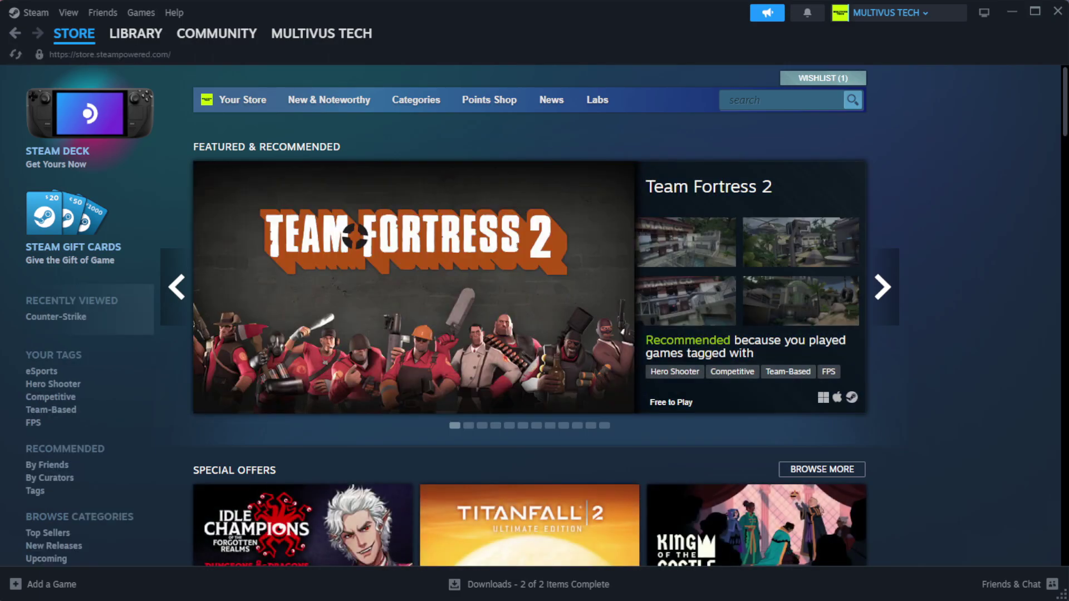
# Go to Steam's Library Home and right-click YOUR NOT WORKING GAME under Favorites
pyautogui.moveTo(136, 38)
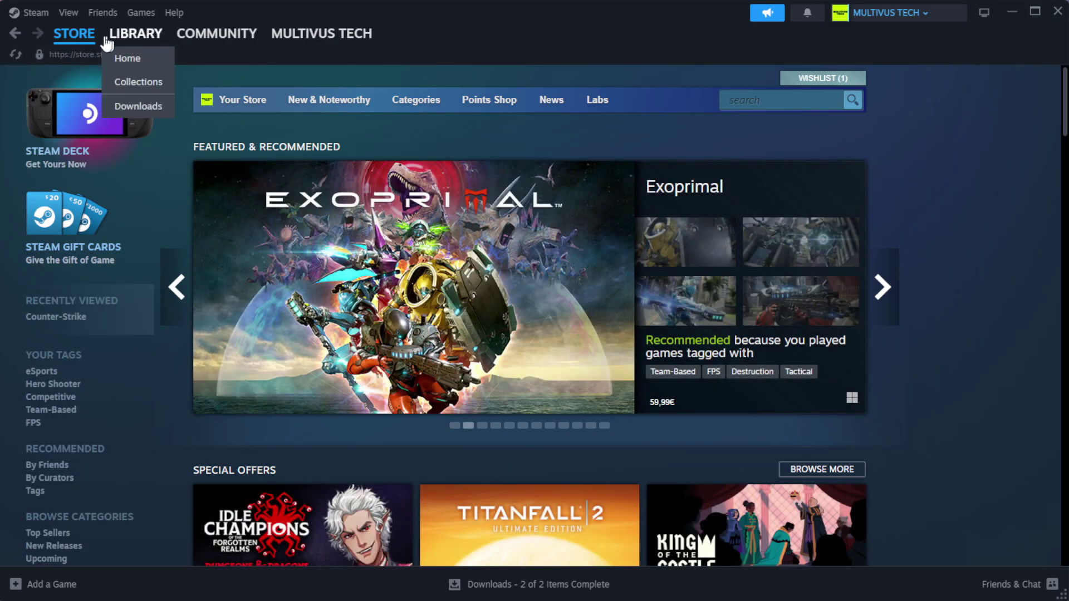
pyautogui.click(153, 58)
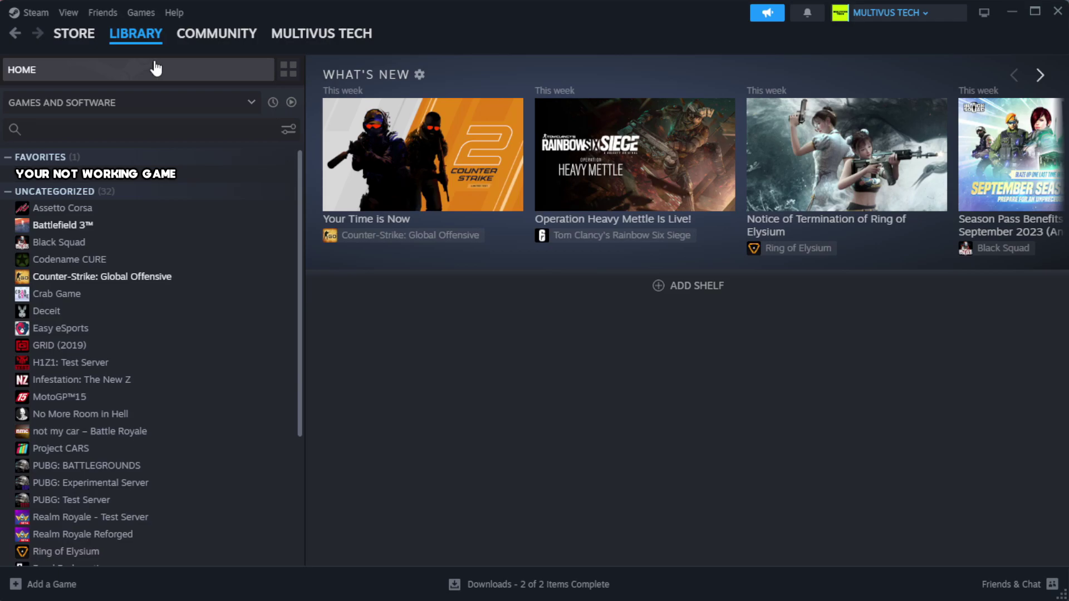
pyautogui.rightClick(264, 177)
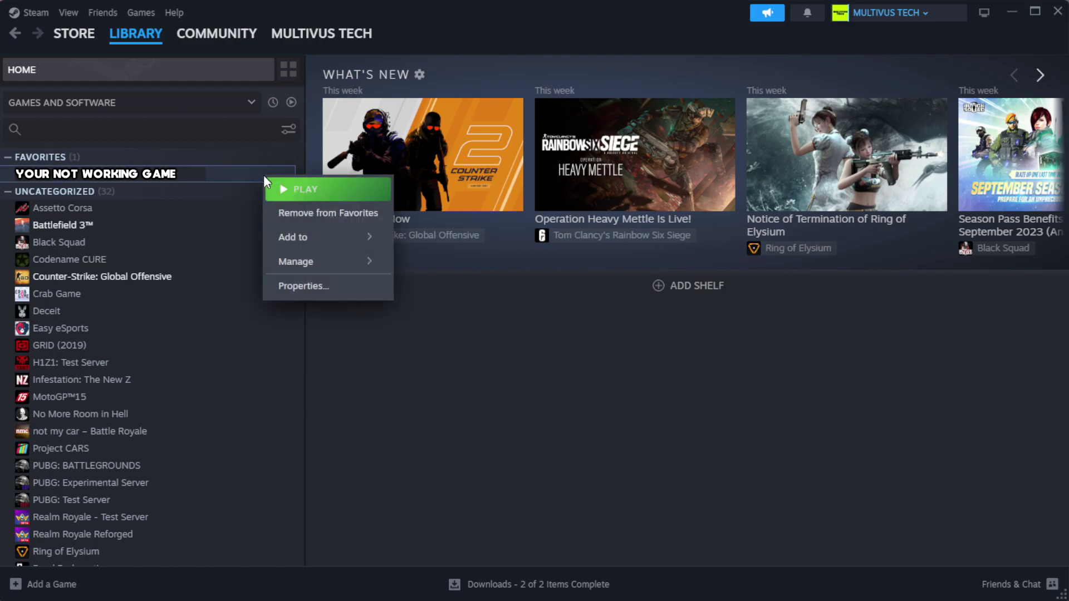
# Verify the game's files from its Installed Files properties, validating all 1039 files
pyautogui.click(339, 295)
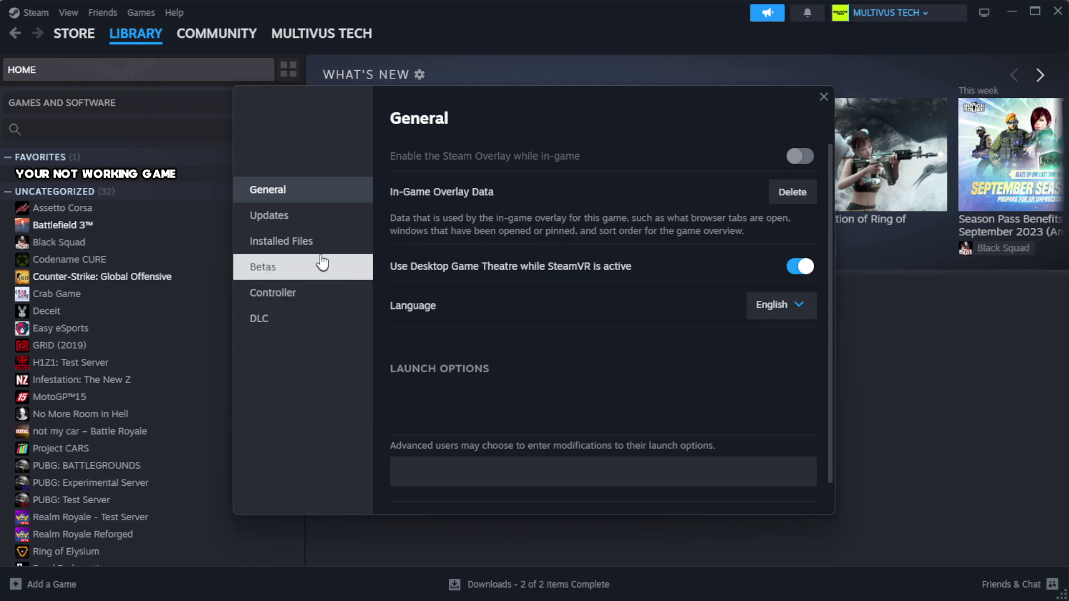
pyautogui.click(350, 251)
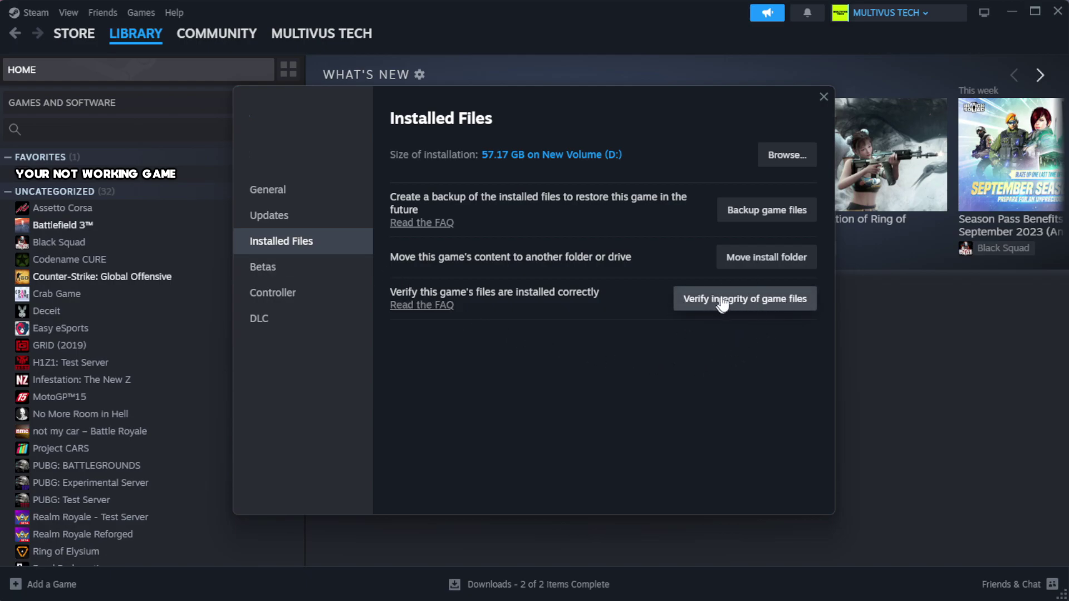
pyautogui.click(752, 303)
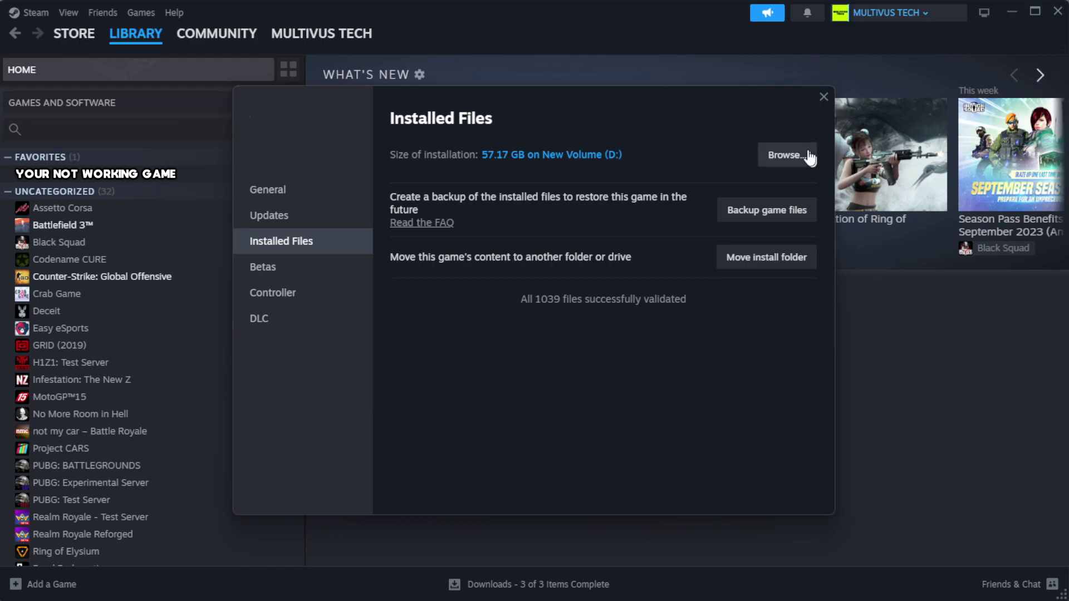
# Open the game's steamapps\common install folder and the YOUR NOT WORKING GAME shortcut's Properties
pyautogui.click(785, 156)
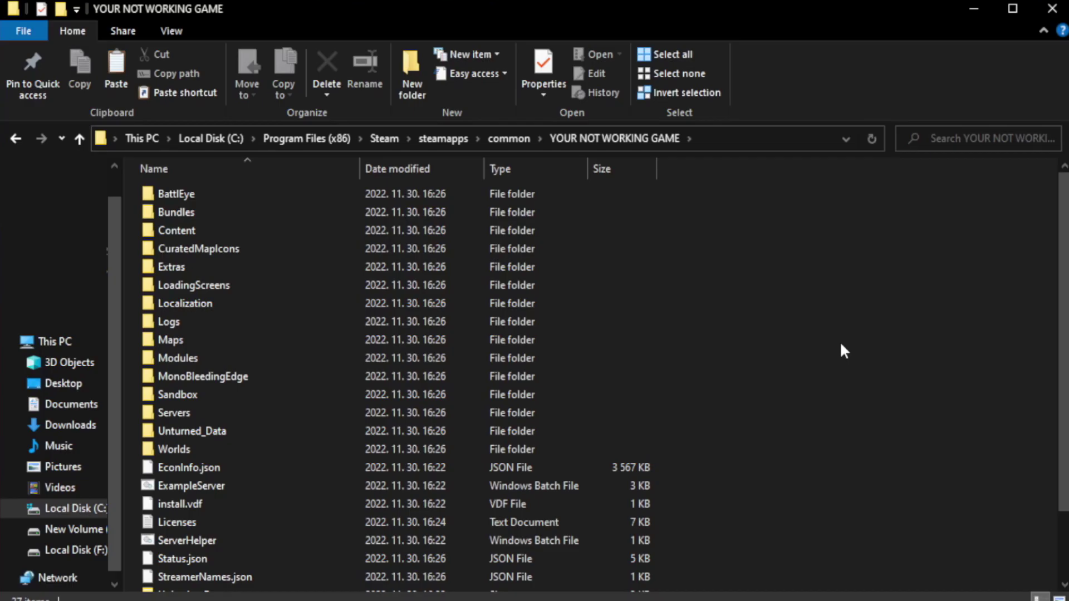
pyautogui.scroll(-2, 1066, 300)
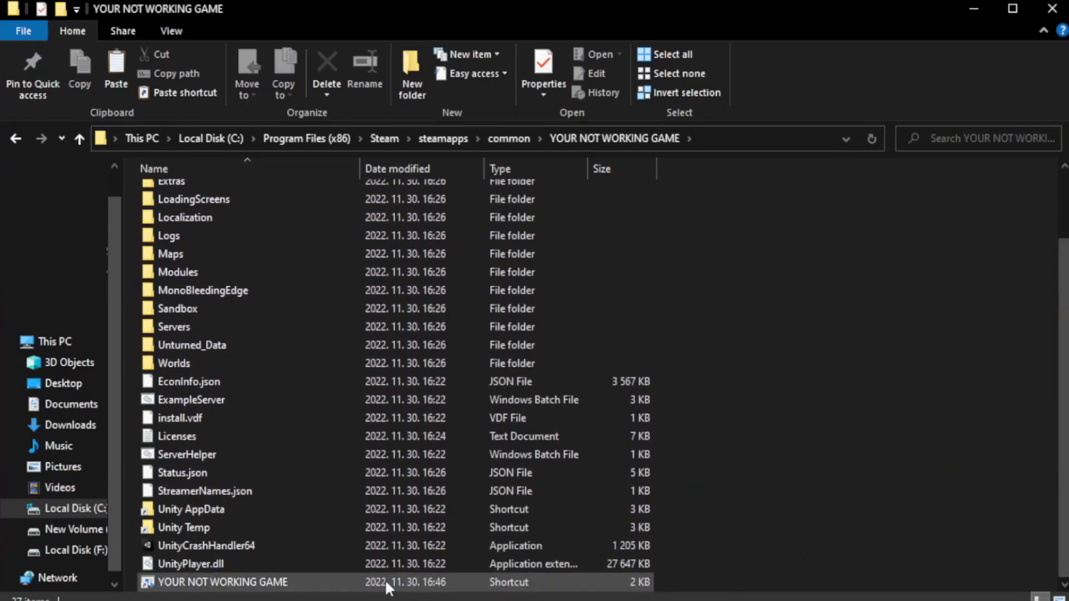
pyautogui.click(390, 583)
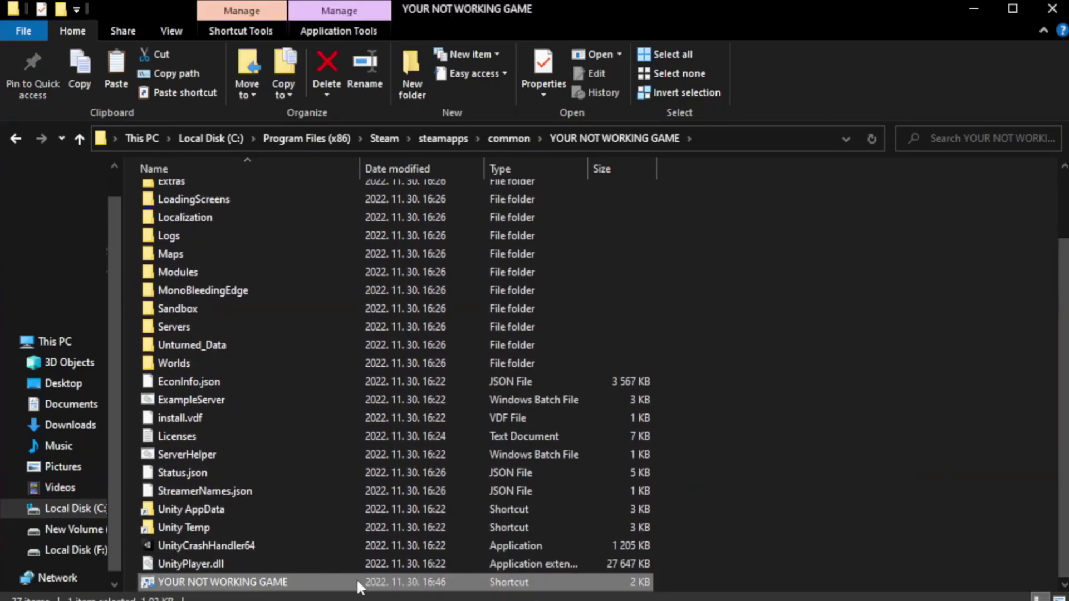
pyautogui.rightClick(356, 582)
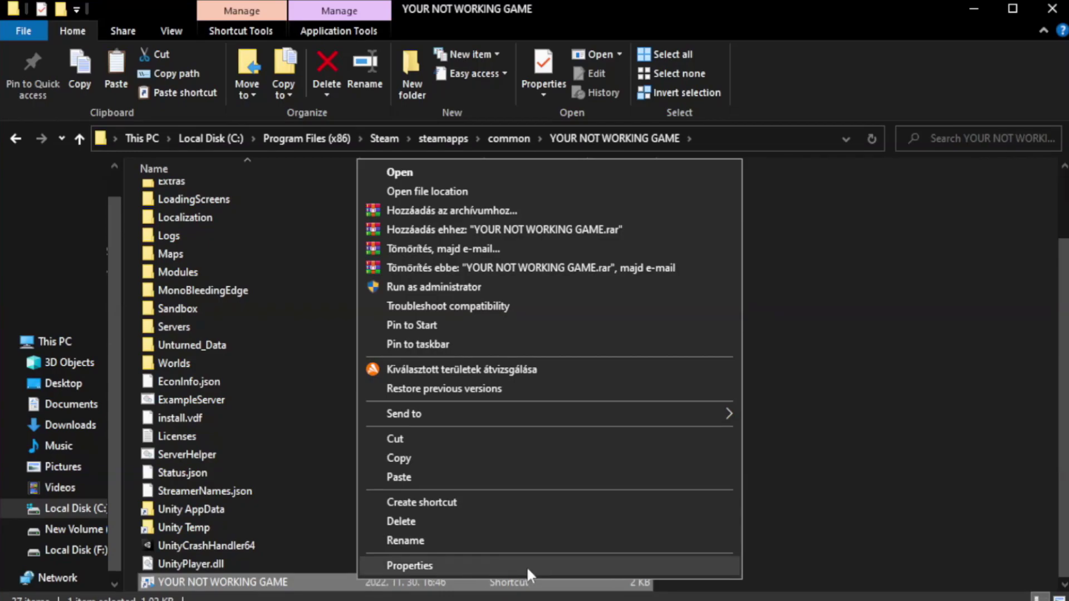
pyautogui.click(544, 563)
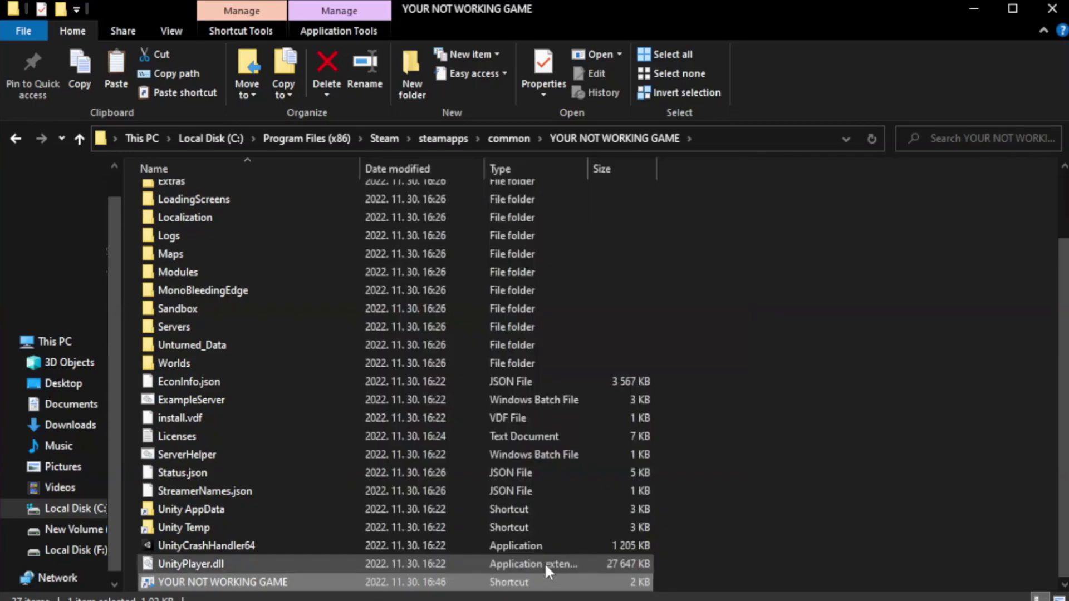
pyautogui.moveTo(533, 300); pyautogui.dragTo(537, 110)
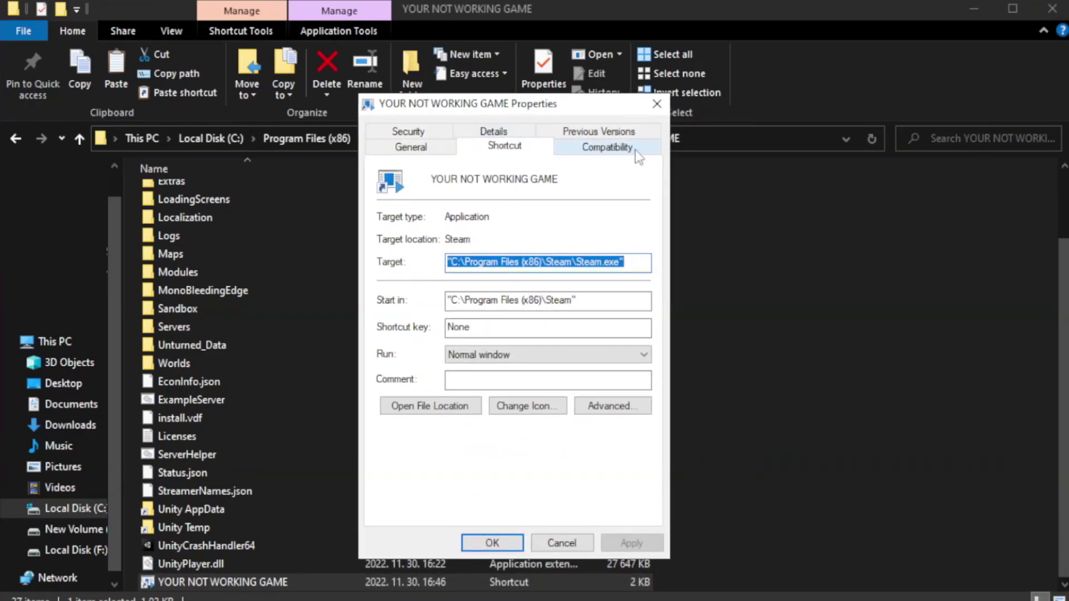
# Set the shortcut to Windows 8 compatibility mode, run as administrator, fullscreen optimizations off
pyautogui.click(601, 149)
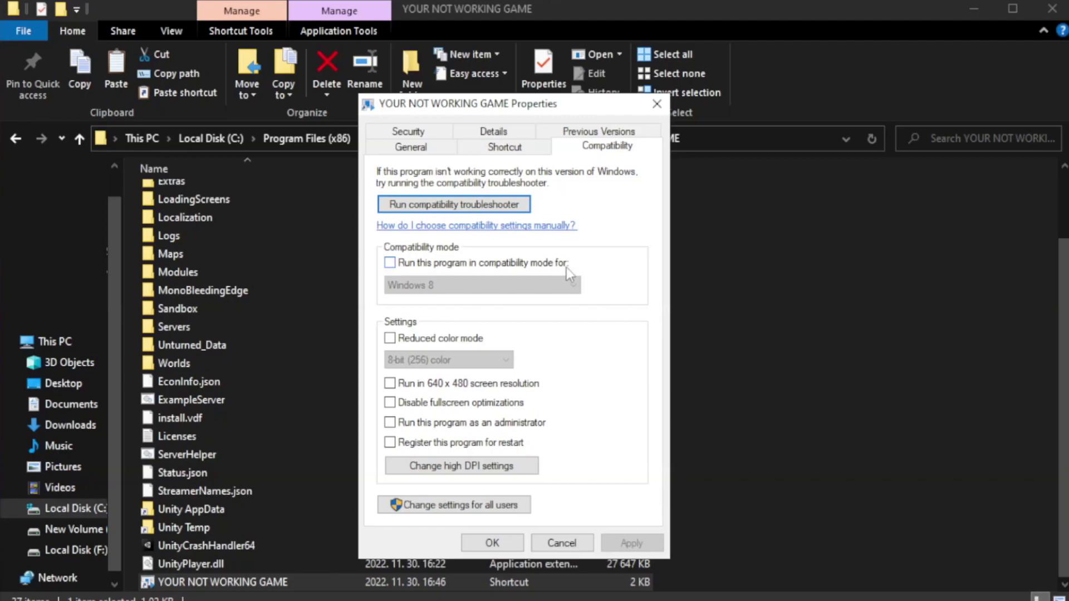
pyautogui.click(425, 267)
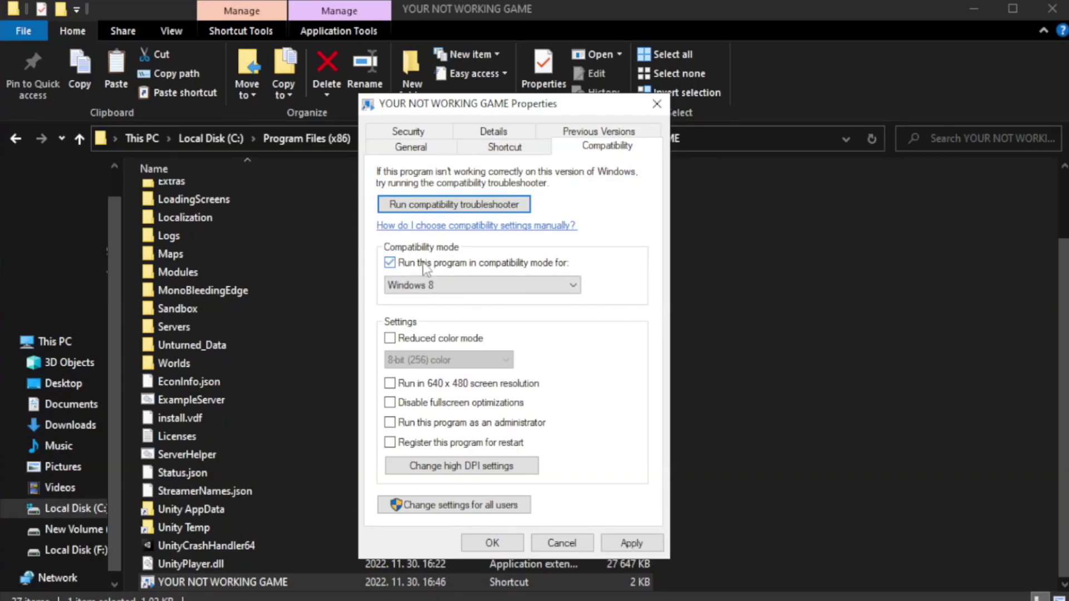
pyautogui.click(471, 284)
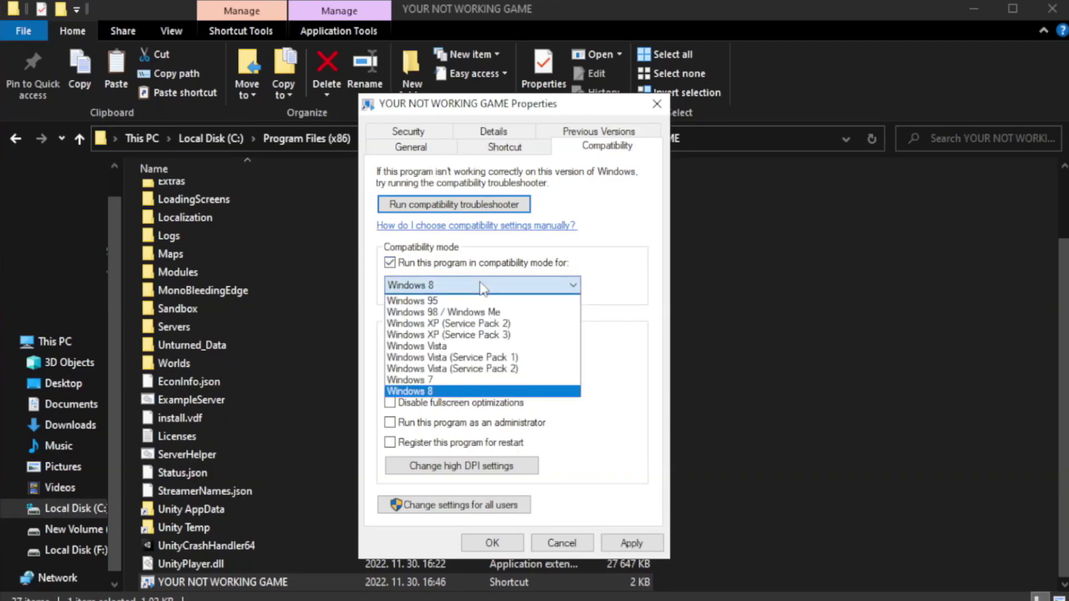
pyautogui.click(453, 392)
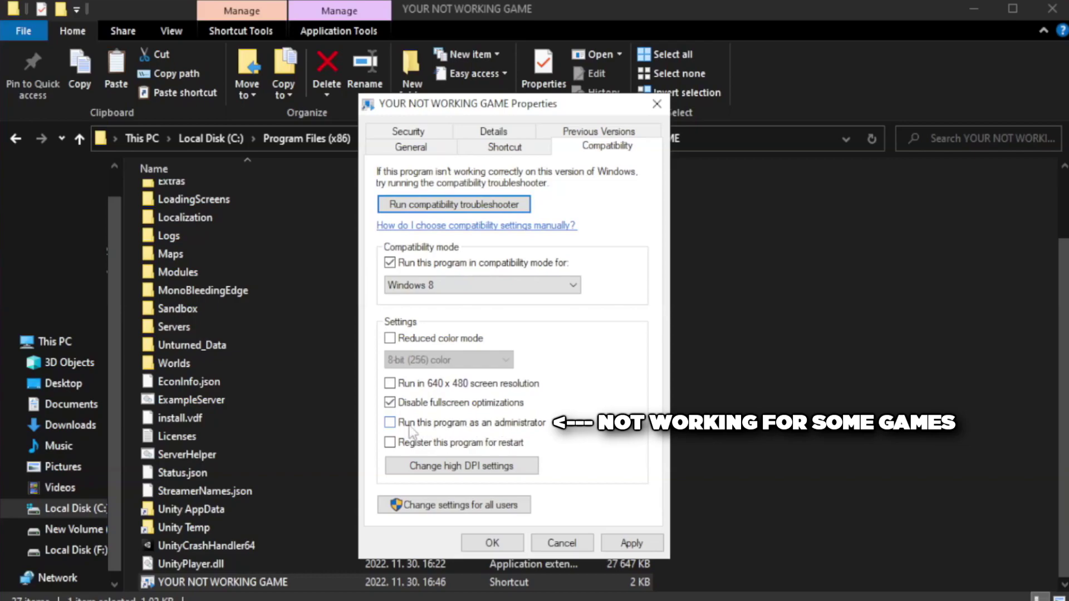
pyautogui.click(419, 426)
pyautogui.click(629, 542)
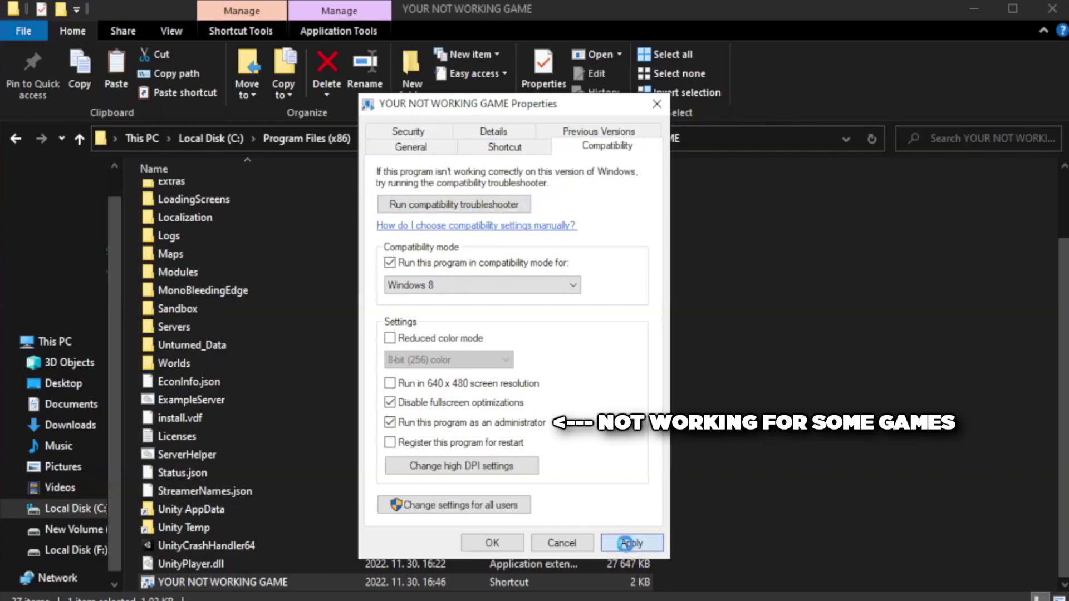
pyautogui.click(491, 544)
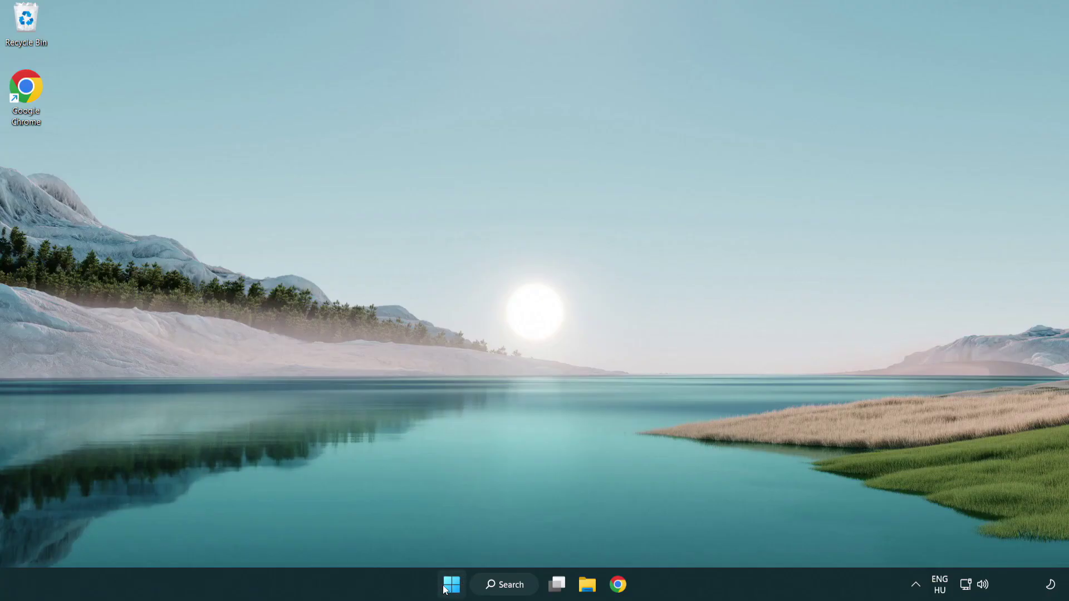
# Right-click the Start button to show the power-user menu of system tools
pyautogui.rightClick(451, 589)
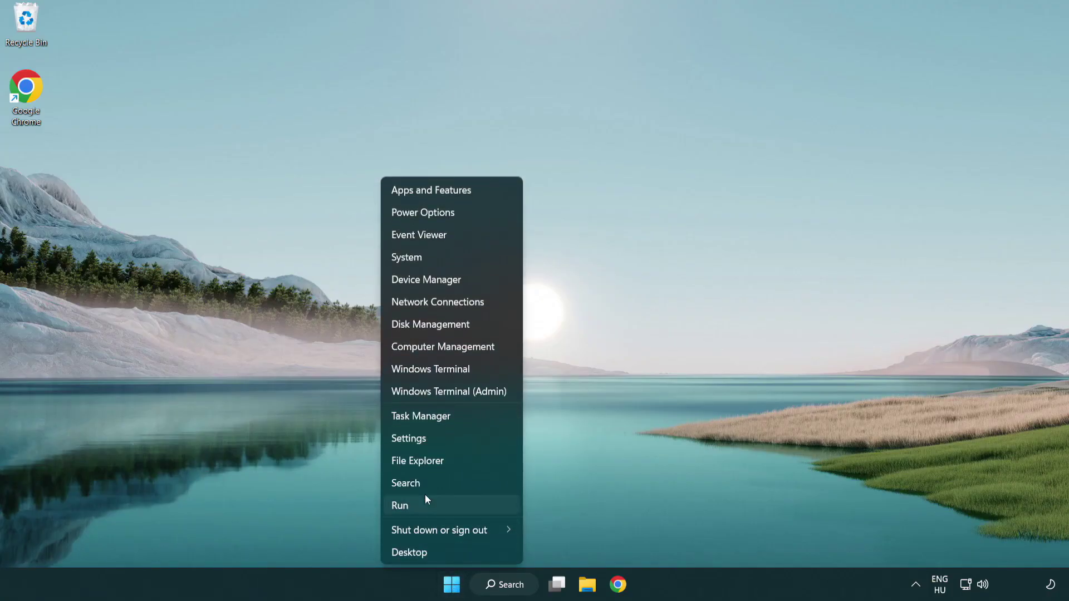
# Disable Terminal, Phone Link, Cortana and Windows Security notification in Task Manager's Startup apps
pyautogui.click(472, 422)
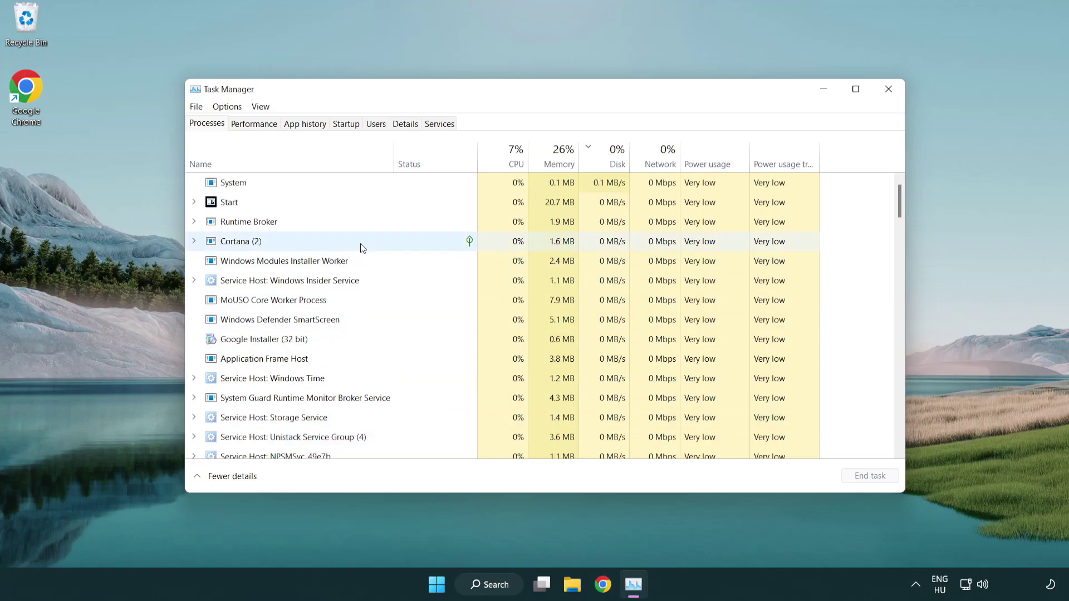
pyautogui.click(347, 124)
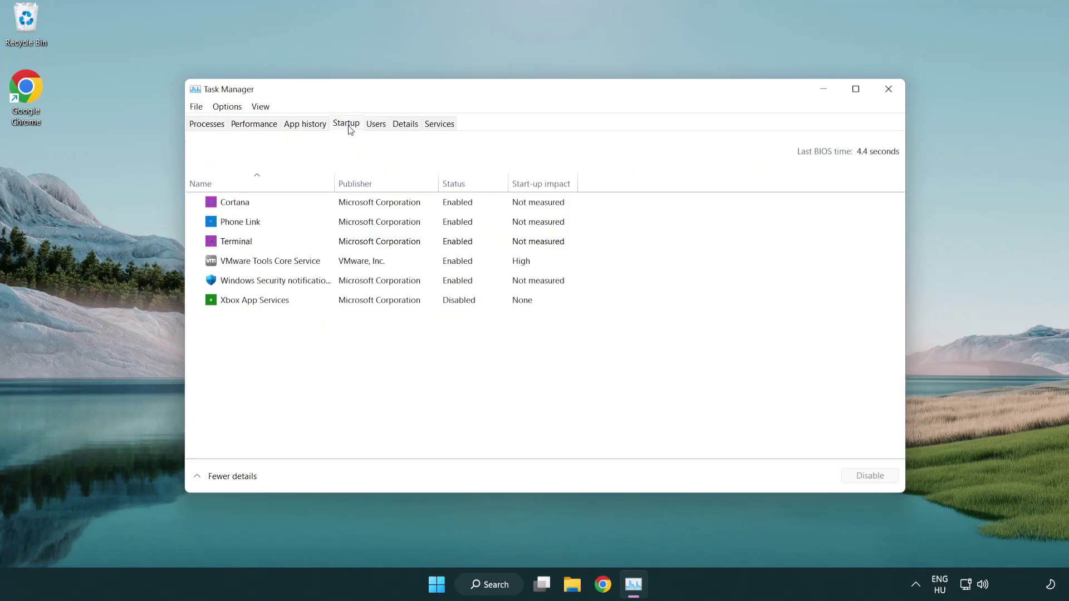
pyautogui.click(349, 242)
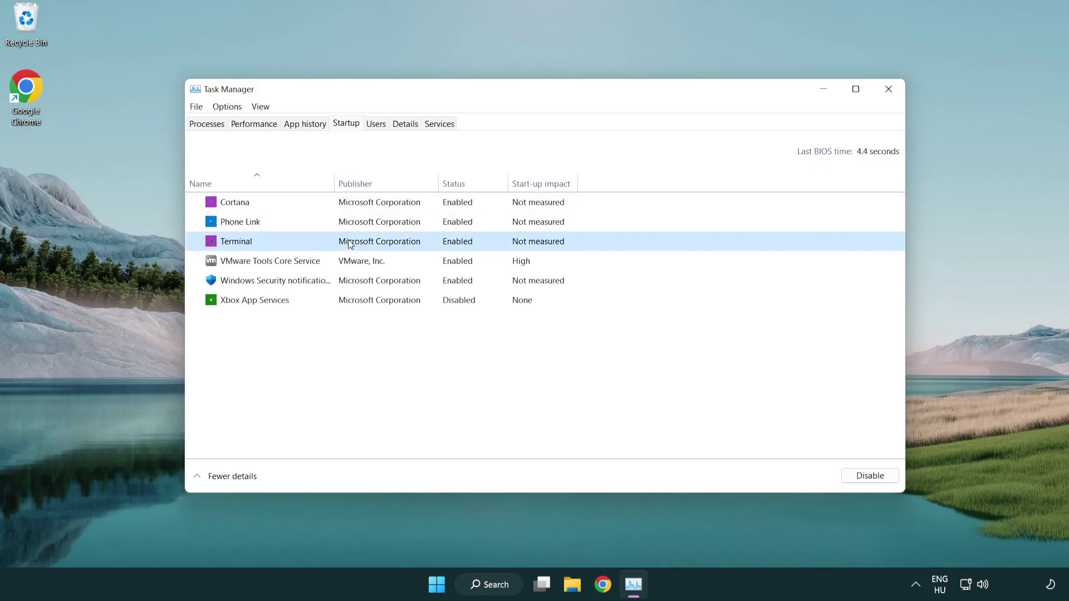
pyautogui.click(857, 476)
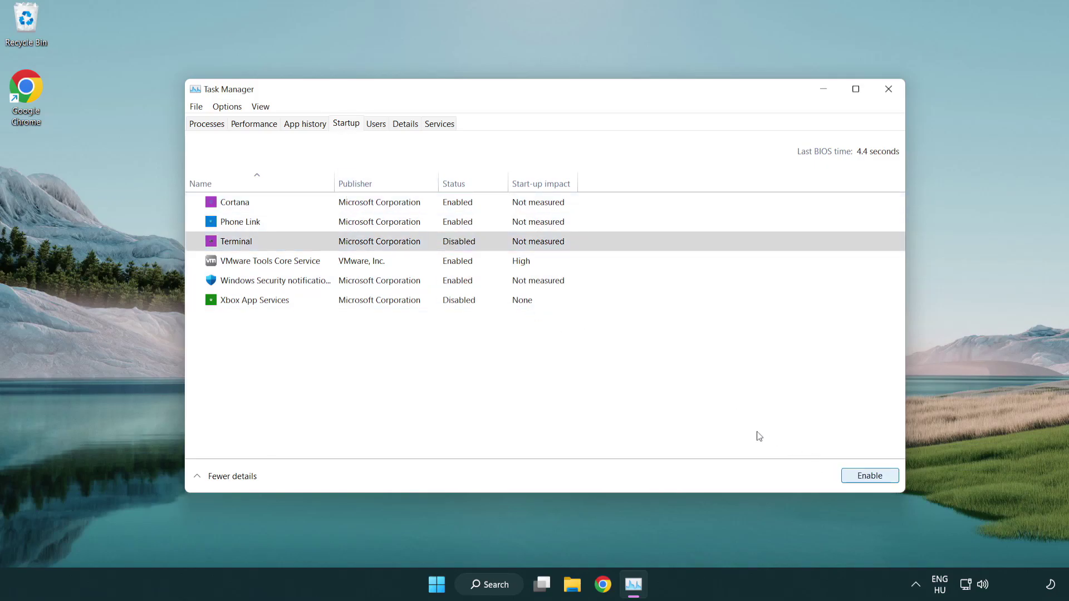
pyautogui.click(444, 223)
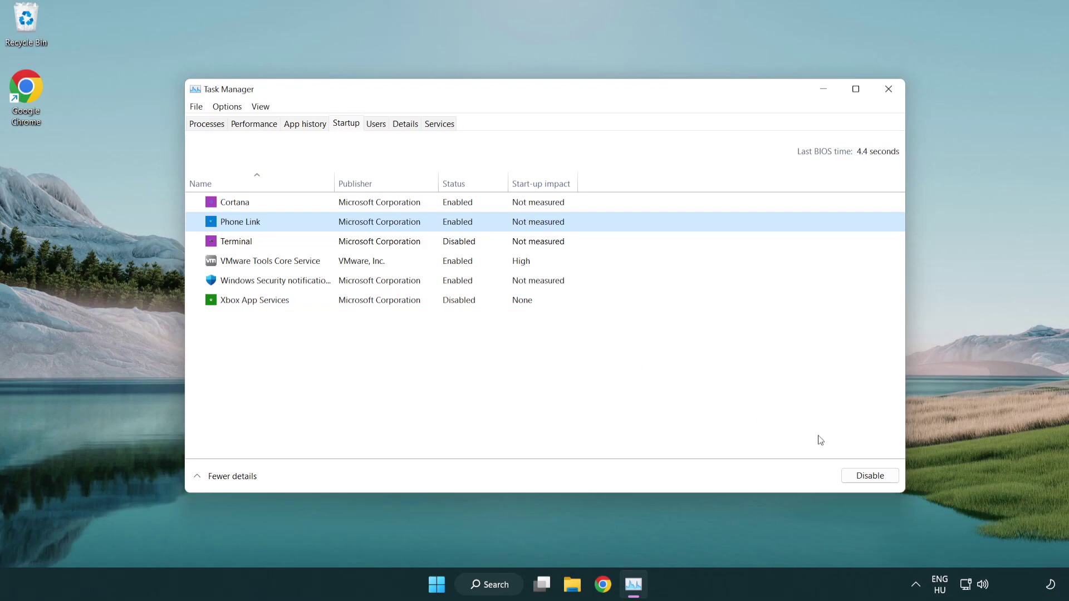
pyautogui.click(868, 478)
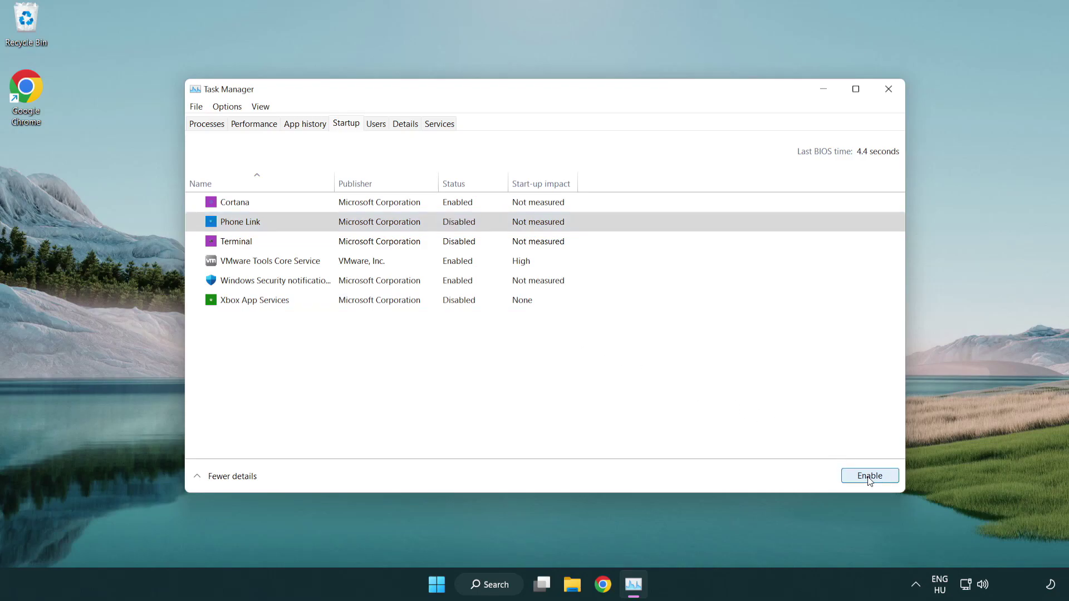
pyautogui.click(382, 208)
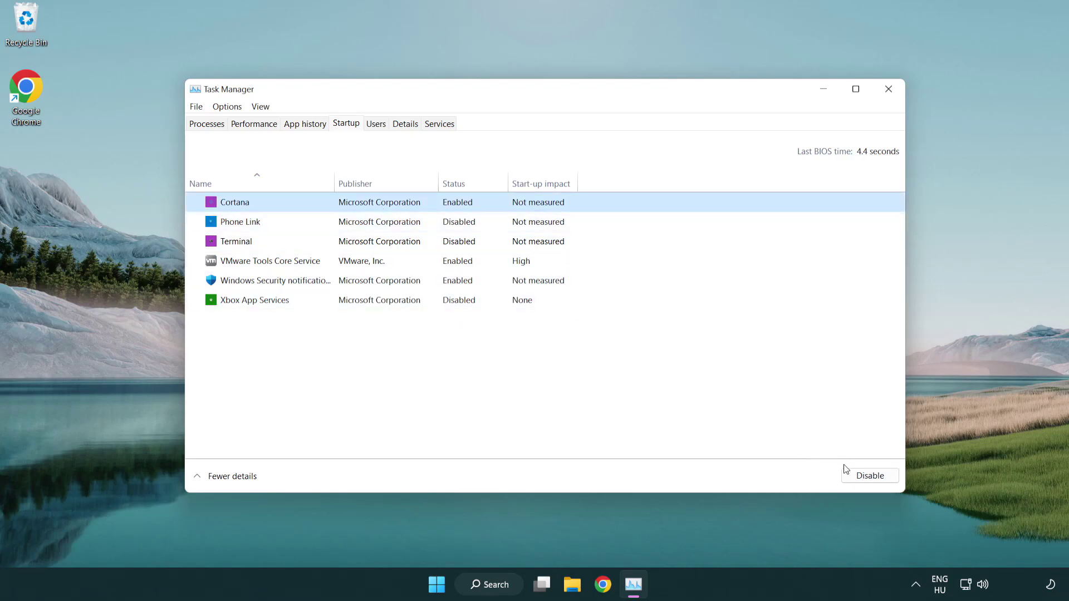
pyautogui.click(857, 475)
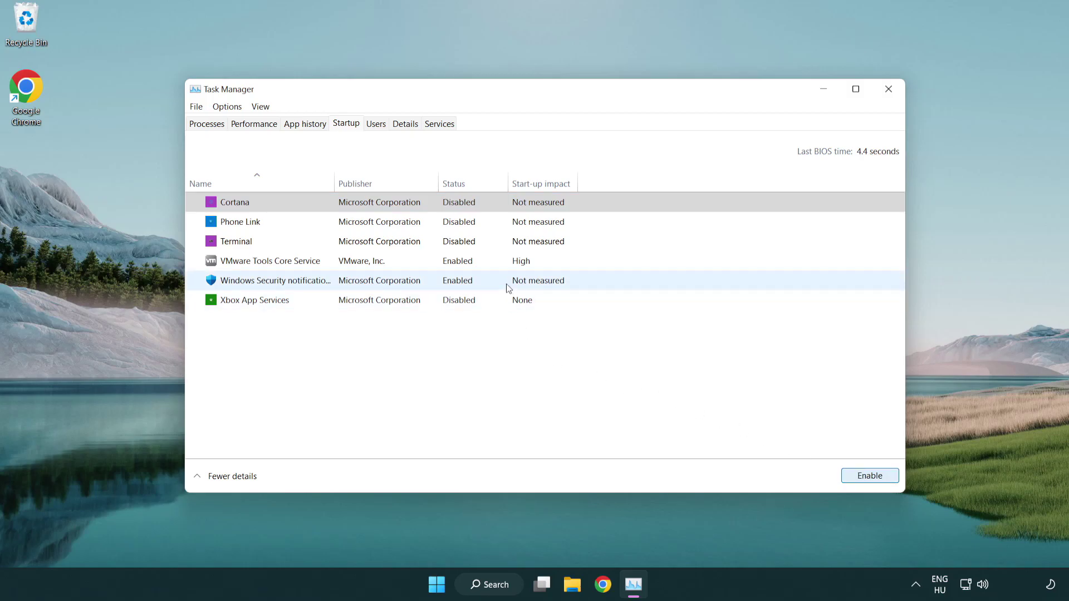
pyautogui.click(509, 288)
pyautogui.click(842, 472)
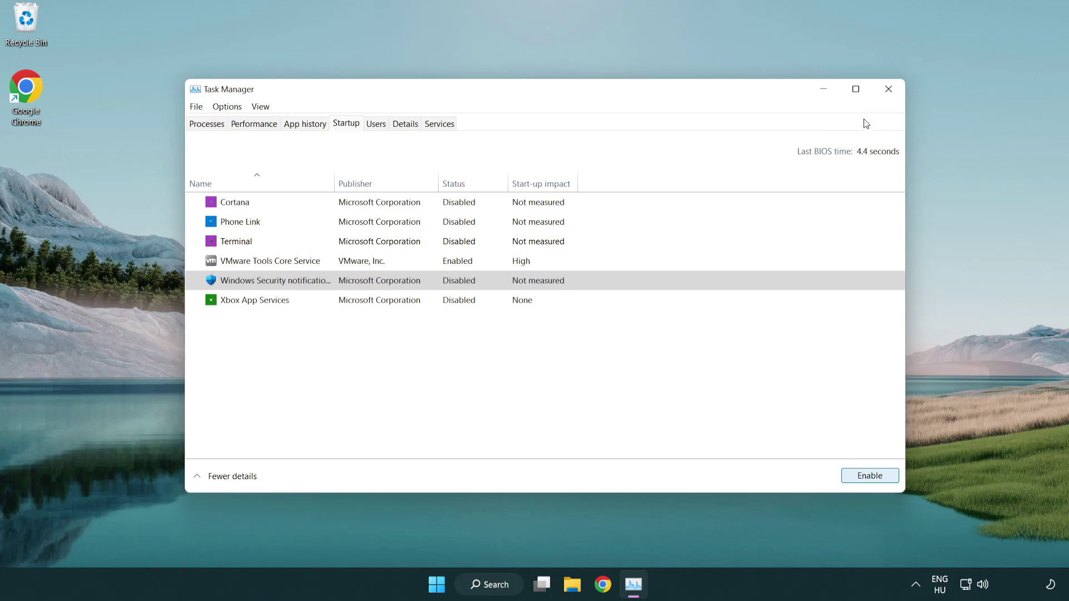
# Close Task Manager and download dxwebsetup.exe from the DirectX End-User Runtime page in Chrome
pyautogui.click(890, 91)
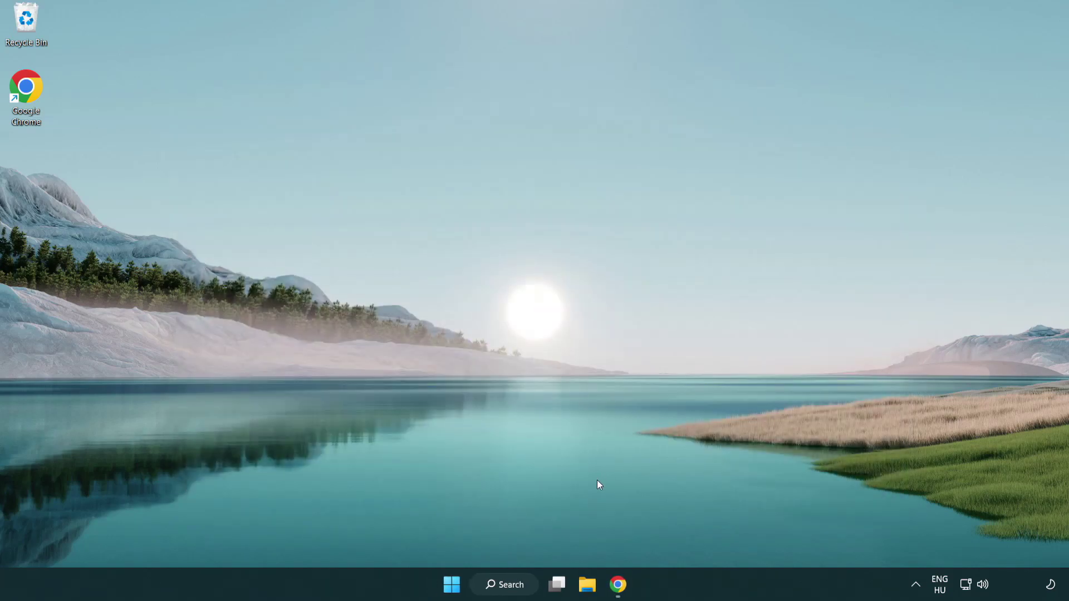
pyautogui.click(618, 585)
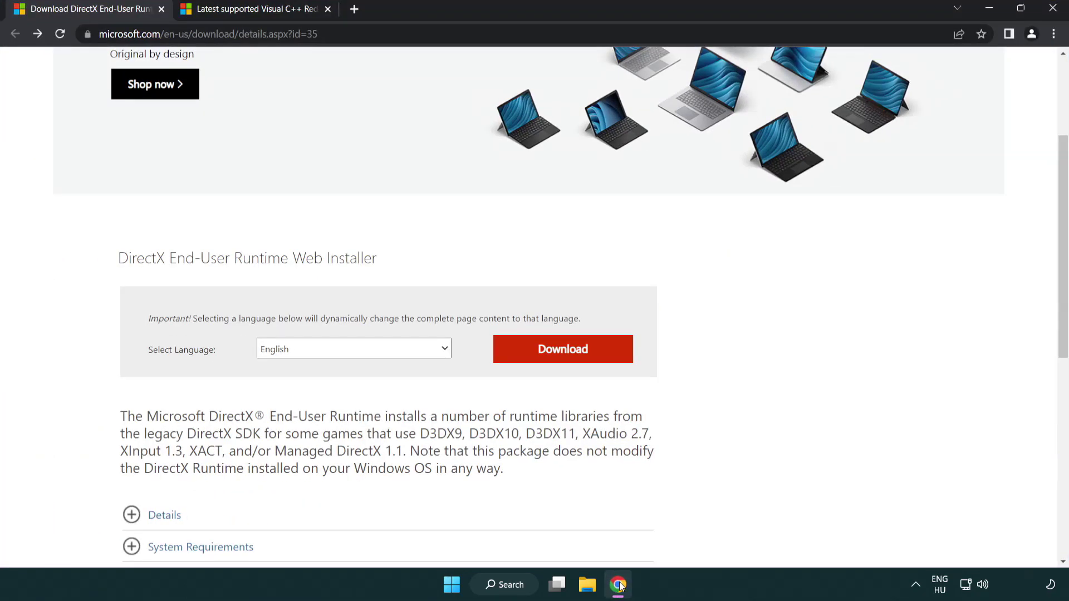
pyautogui.scroll(3, 458, 497)
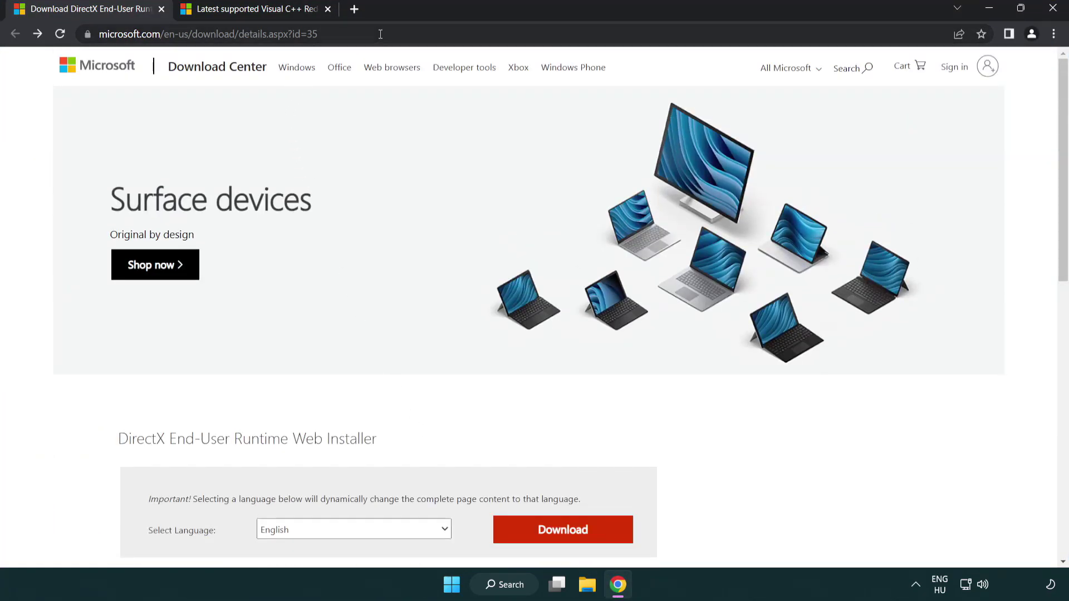
pyautogui.click(72, 28)
pyautogui.click(1022, 243)
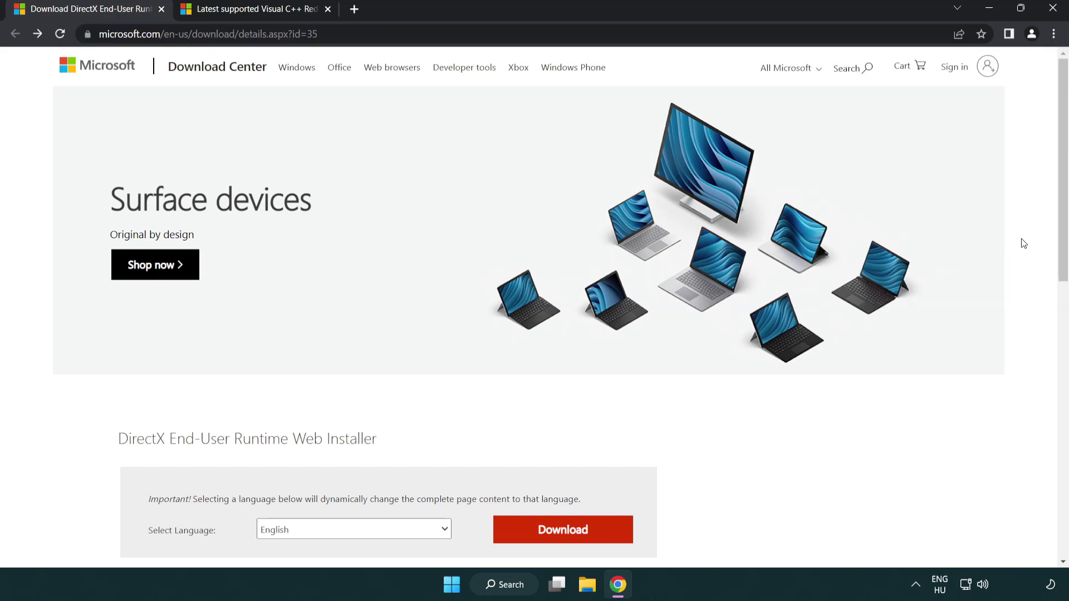
pyautogui.moveTo(1060, 242); pyautogui.dragTo(1060, 309)
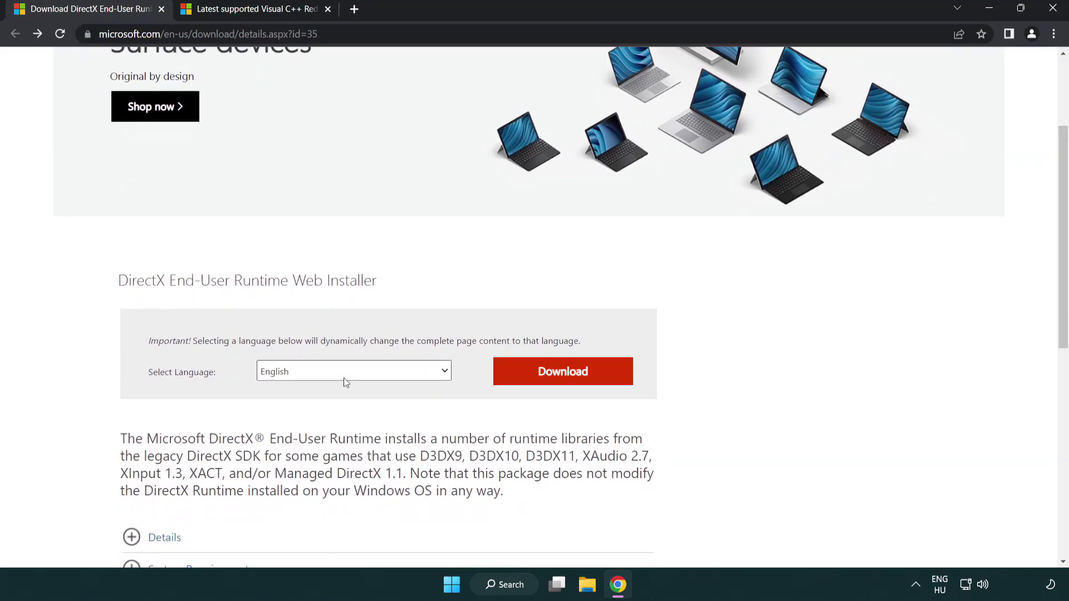
pyautogui.click(567, 383)
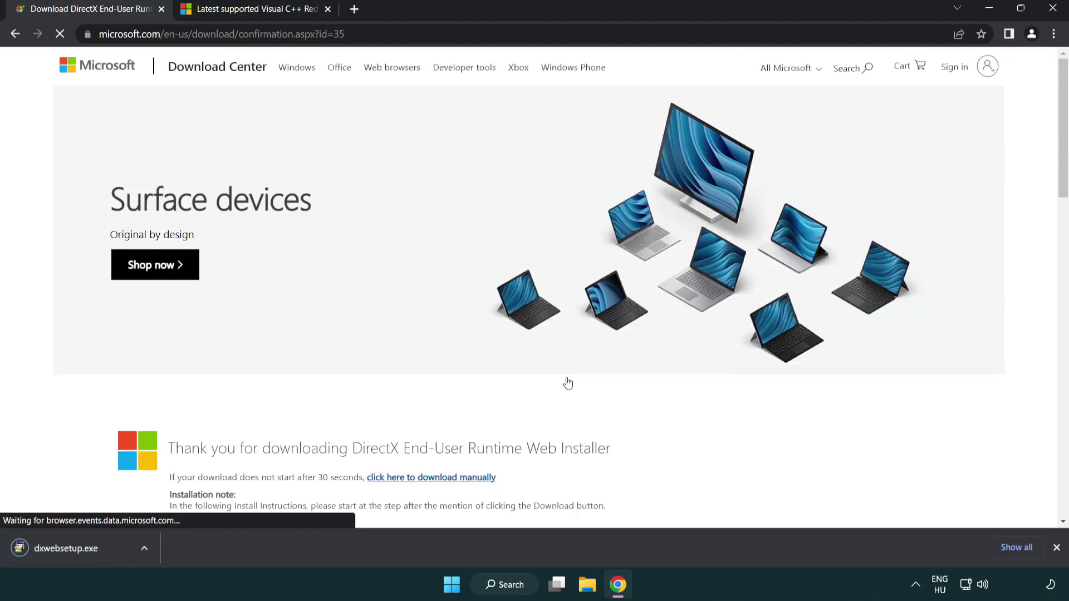
# Run dxwebsetup.exe, accept the licence, skip the Bing Bar, and finish the DirectX setup
pyautogui.click(71, 551)
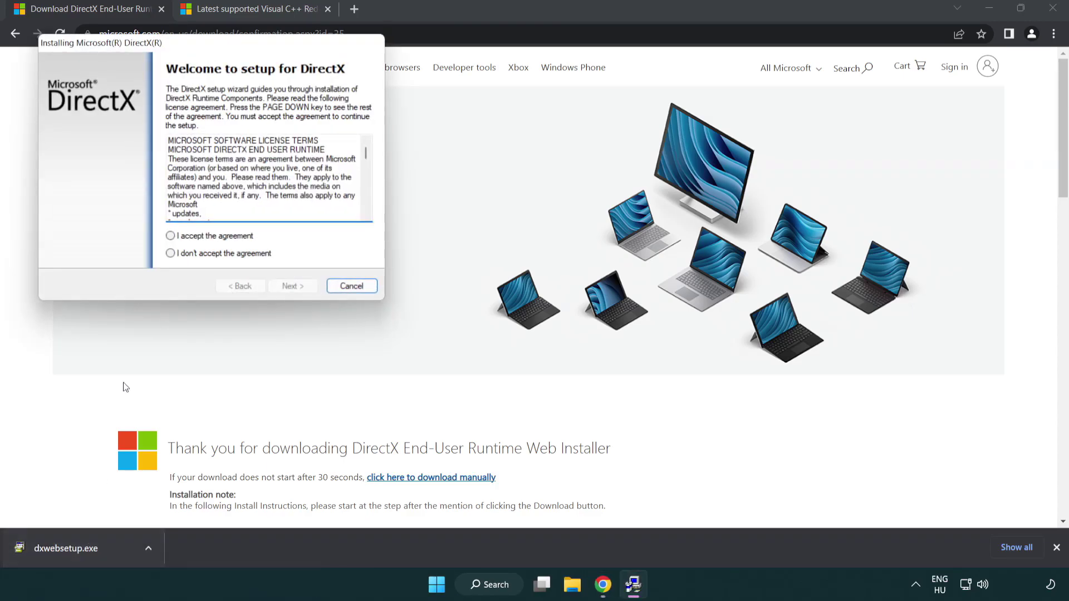
pyautogui.moveTo(162, 49); pyautogui.dragTo(470, 168)
pyautogui.moveTo(675, 272); pyautogui.dragTo(670, 345)
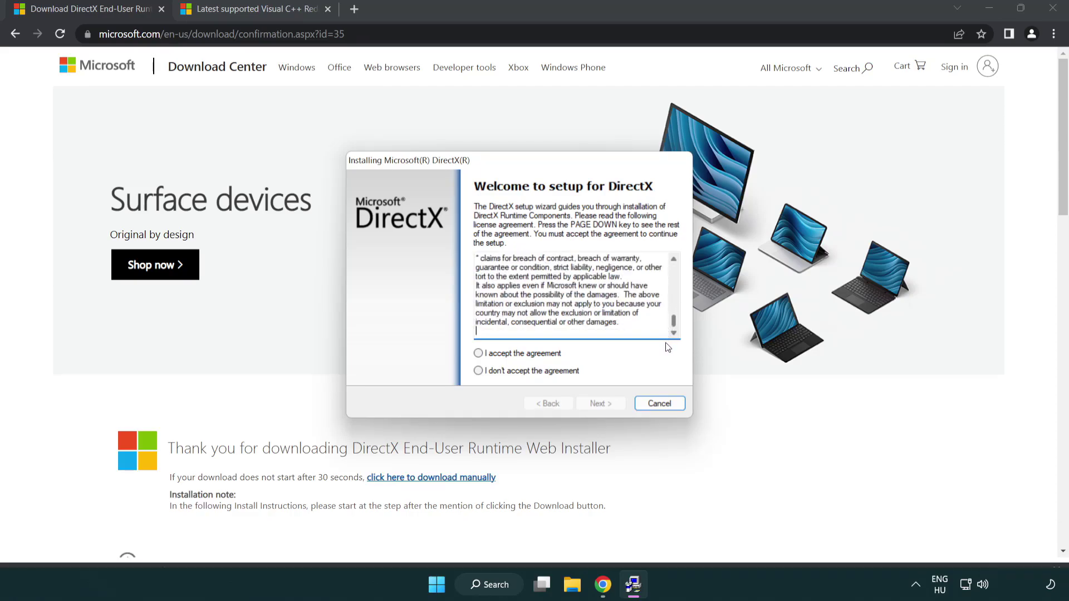
pyautogui.click(478, 353)
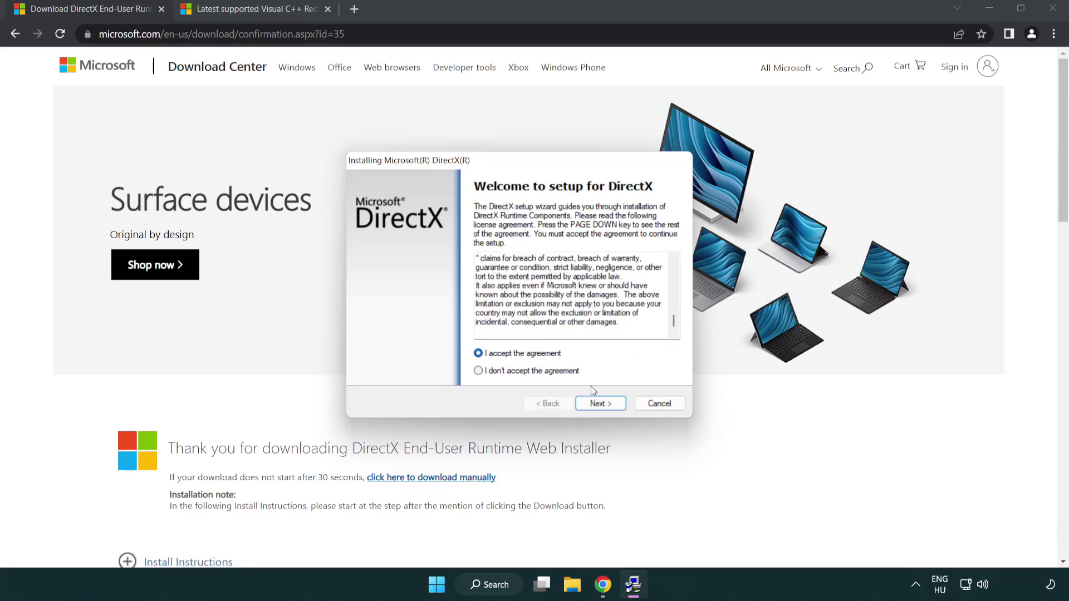
pyautogui.click(601, 403)
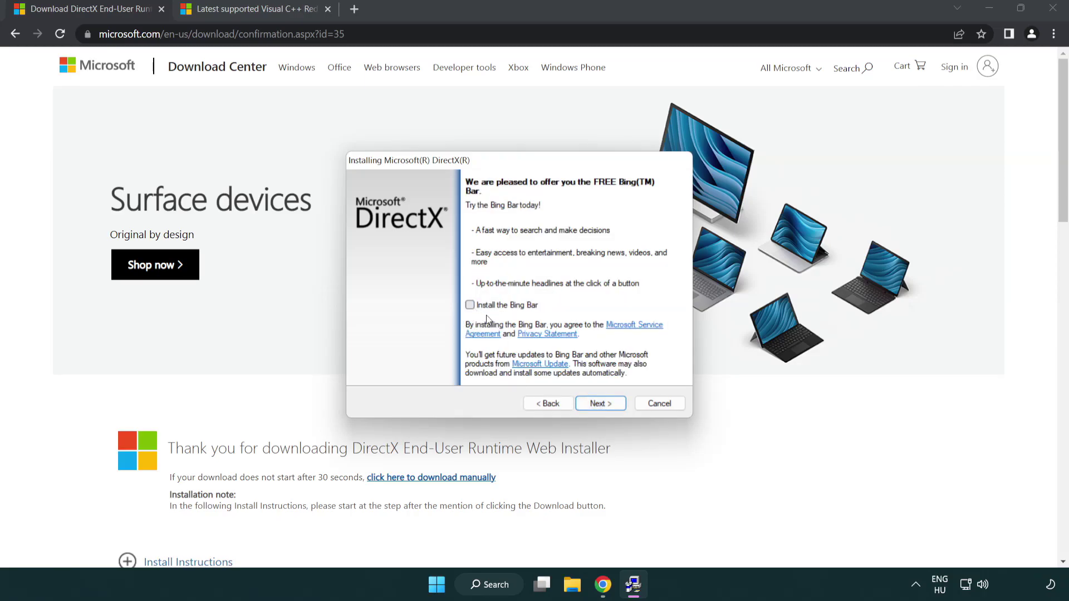
pyautogui.click(605, 404)
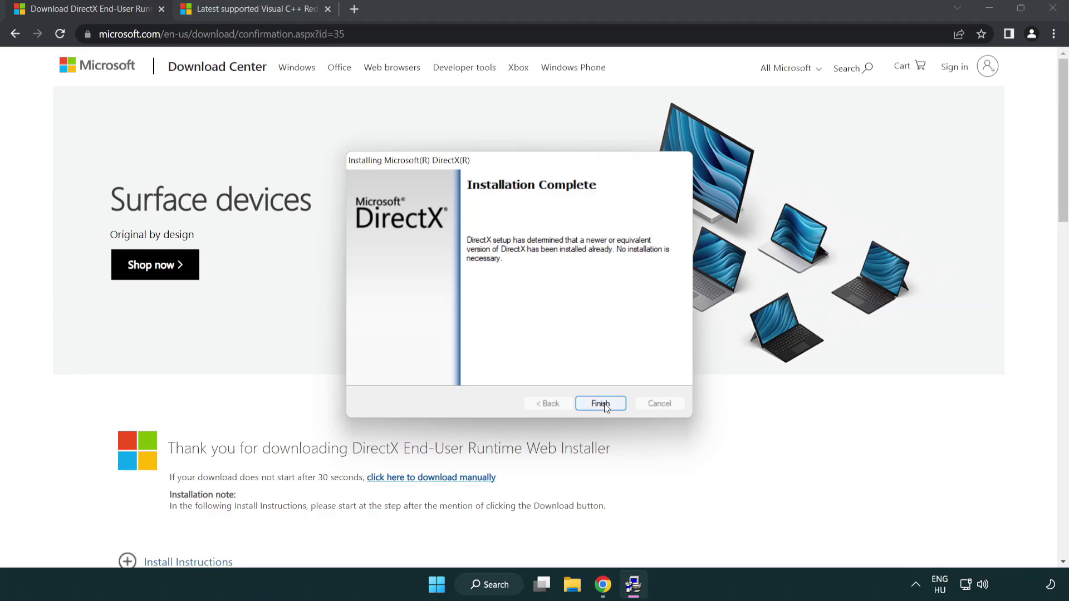
pyautogui.click(601, 403)
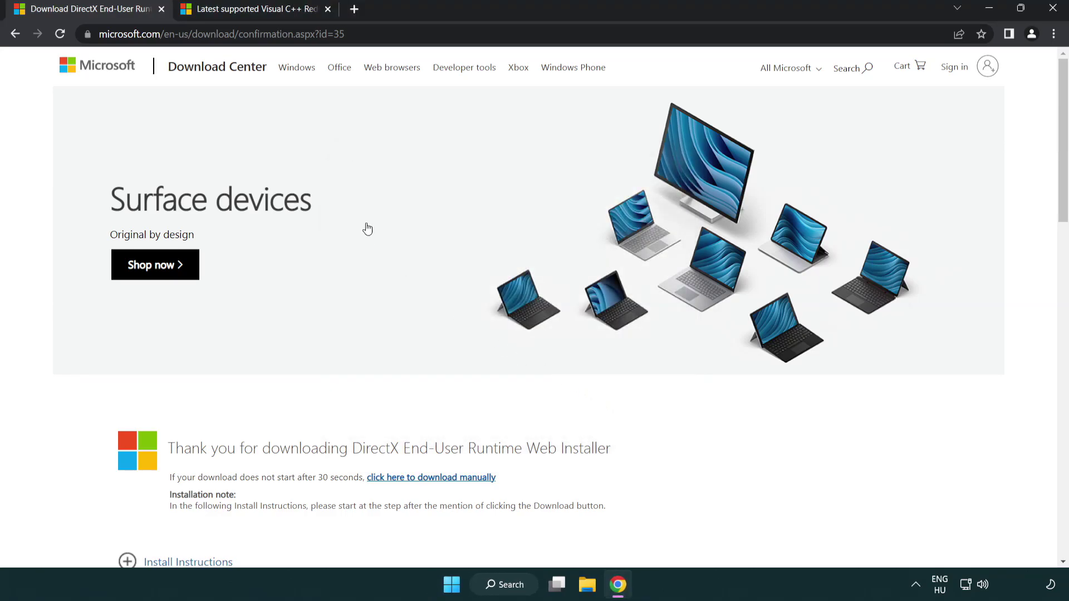
# Close the DirectX tab and download the x86 and x64 Visual C++ redistributables from Microsoft Learn
pyautogui.click(161, 10)
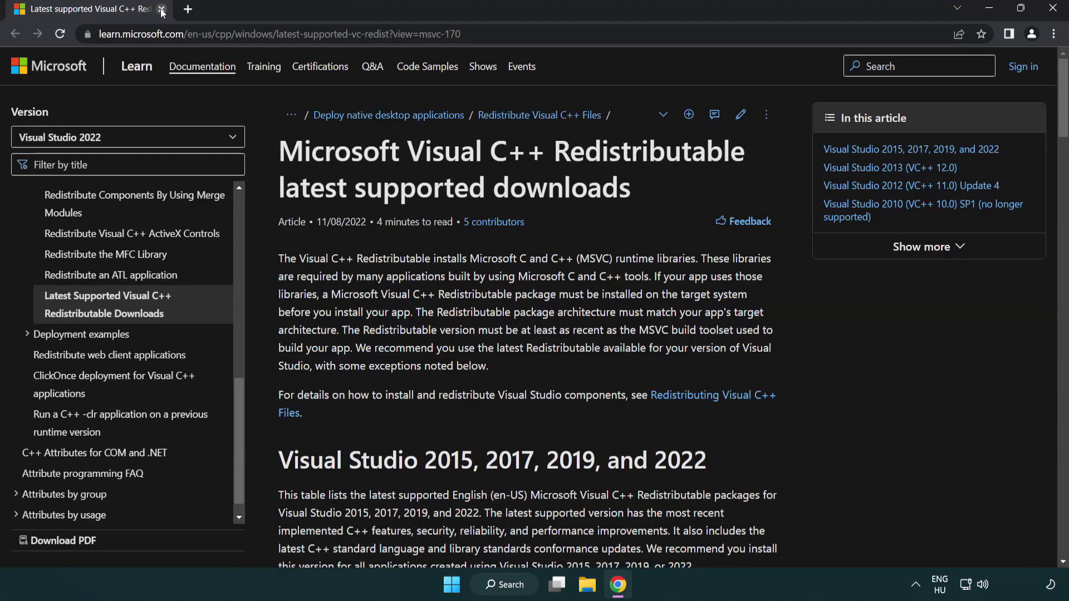
pyautogui.click(531, 34)
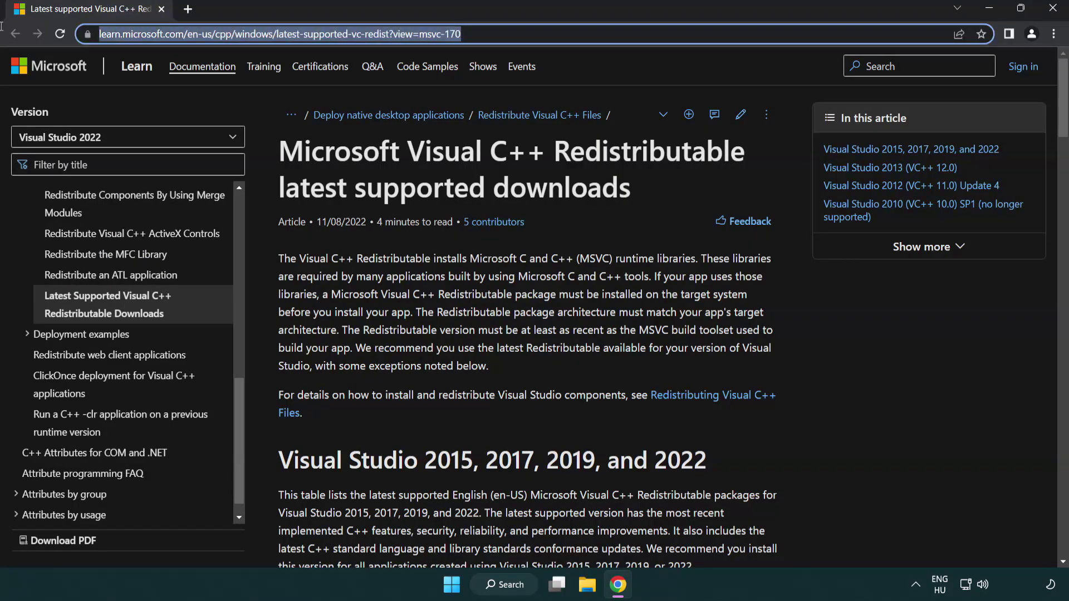
pyautogui.click(531, 35)
pyautogui.click(551, 184)
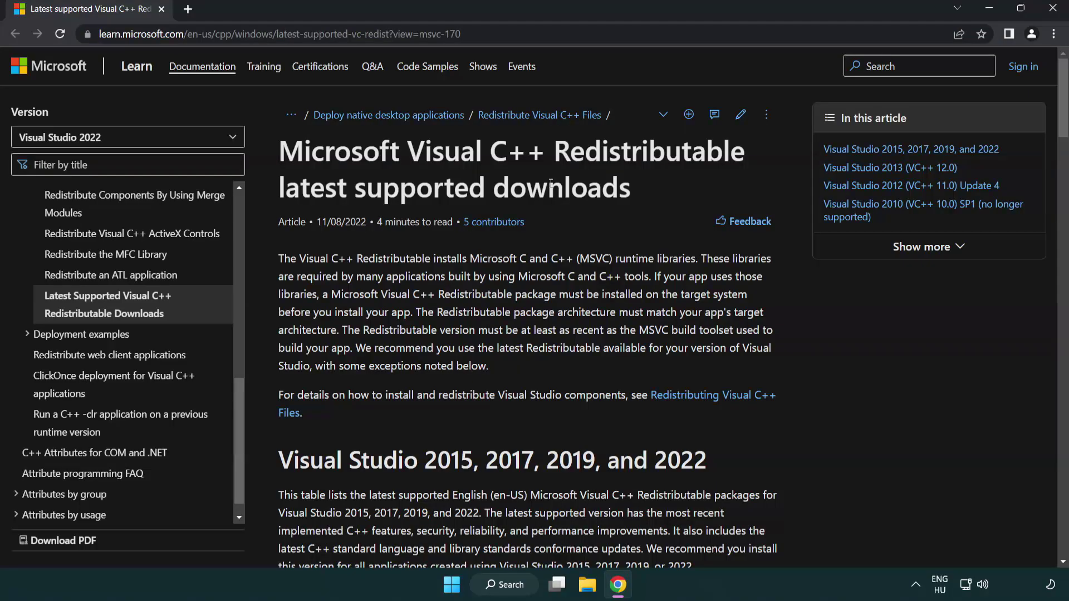
pyautogui.scroll(-6, 550, 184)
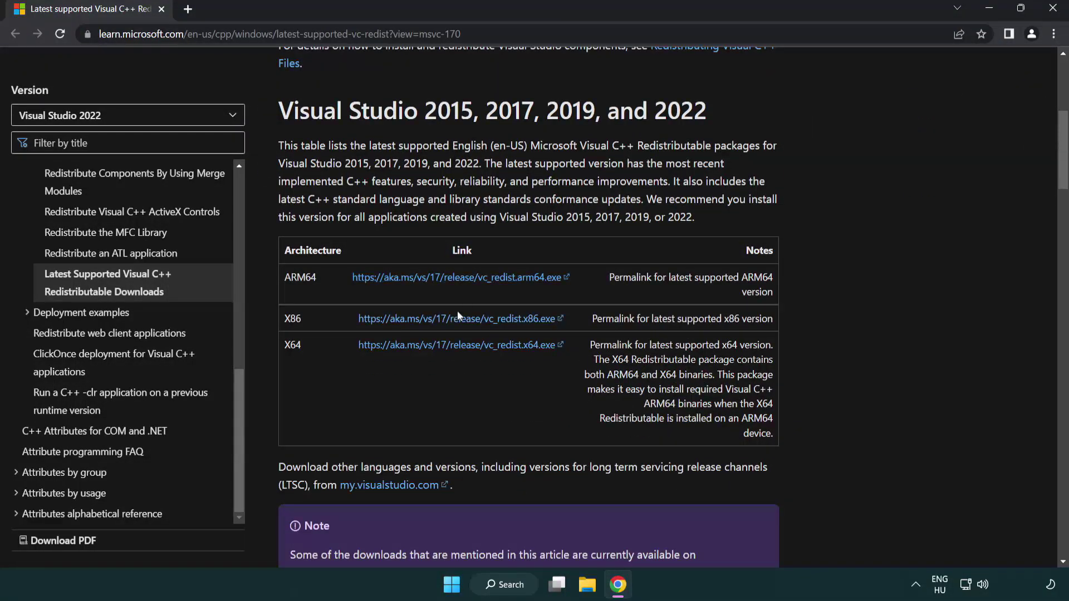
pyautogui.click(443, 316)
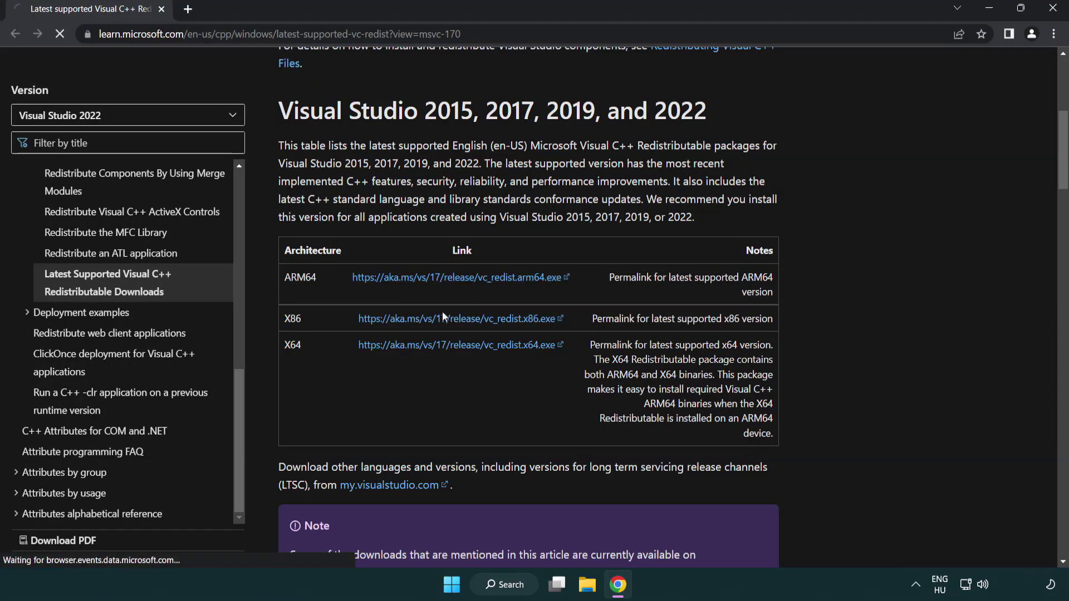
pyautogui.click(449, 351)
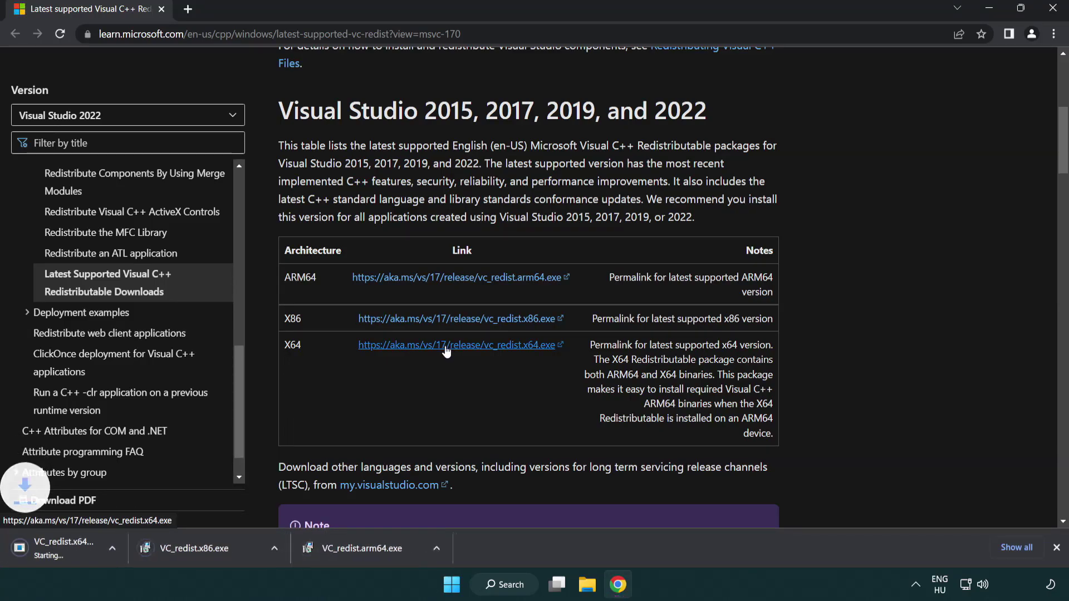
# Run VC_redist.arm64.exe, accept the terms, try installing, and dismiss its unsupported failure
pyautogui.click(409, 556)
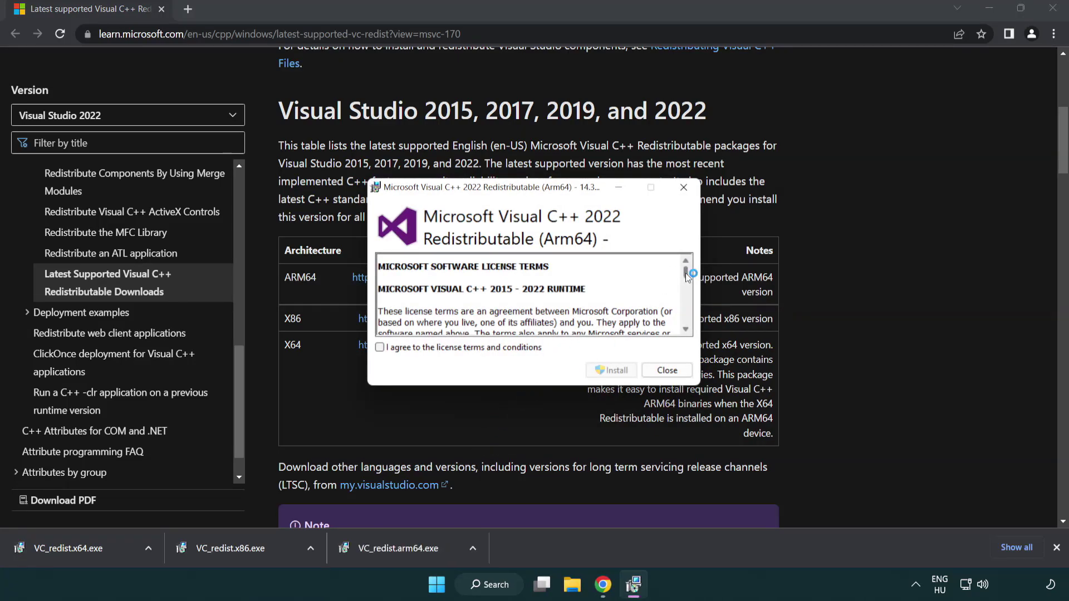
pyautogui.moveTo(688, 270); pyautogui.dragTo(692, 324)
pyautogui.click(379, 347)
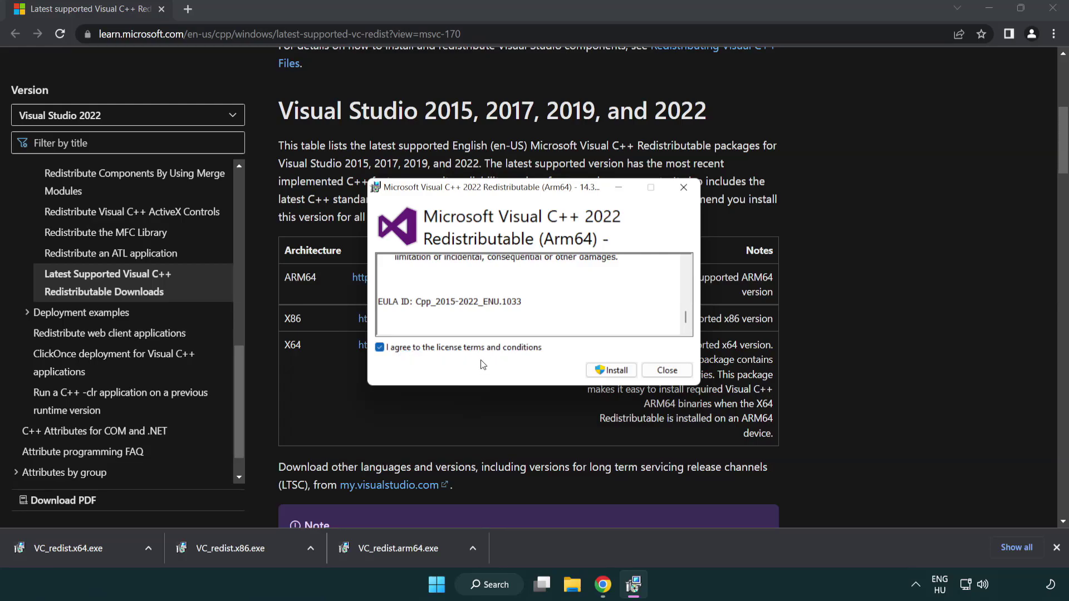
pyautogui.click(595, 370)
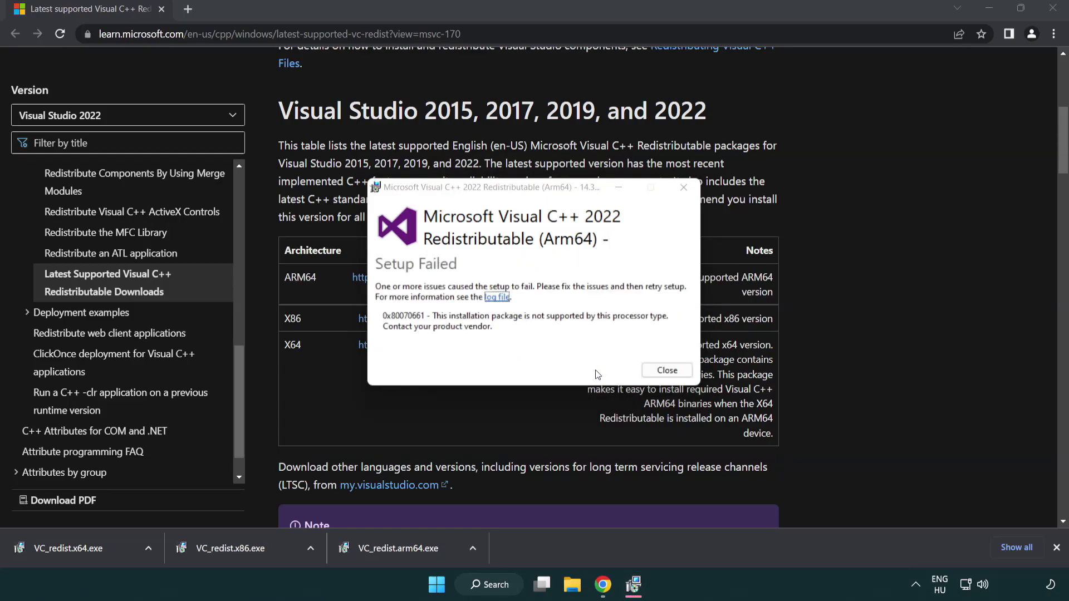
pyautogui.click(667, 370)
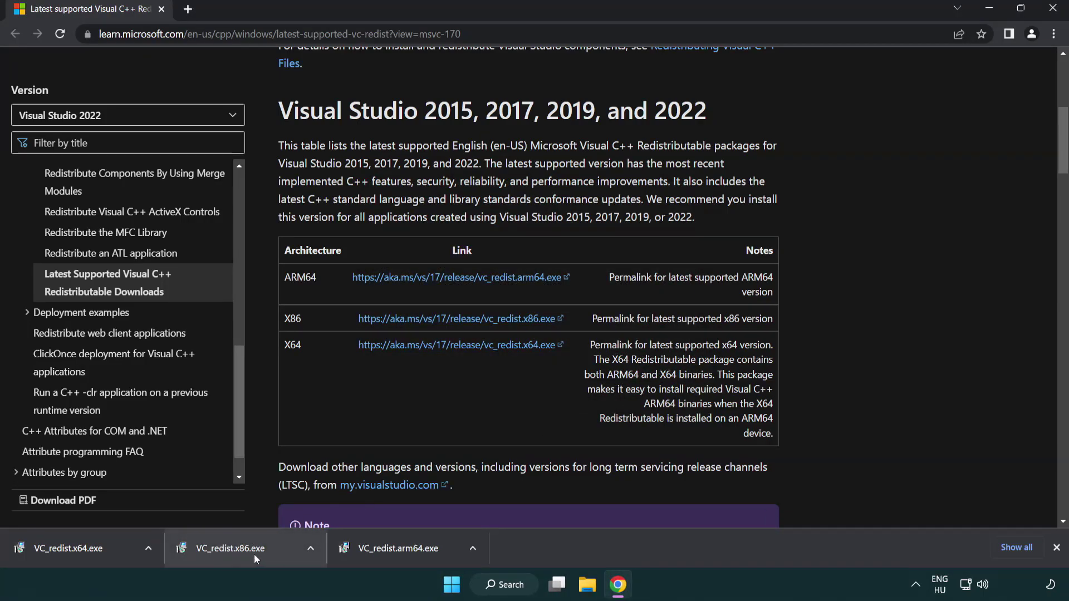
# Install VC_redist.x86.exe and VC_redist.x64.exe (14.34.31931), closing each setup after success
pyautogui.click(239, 554)
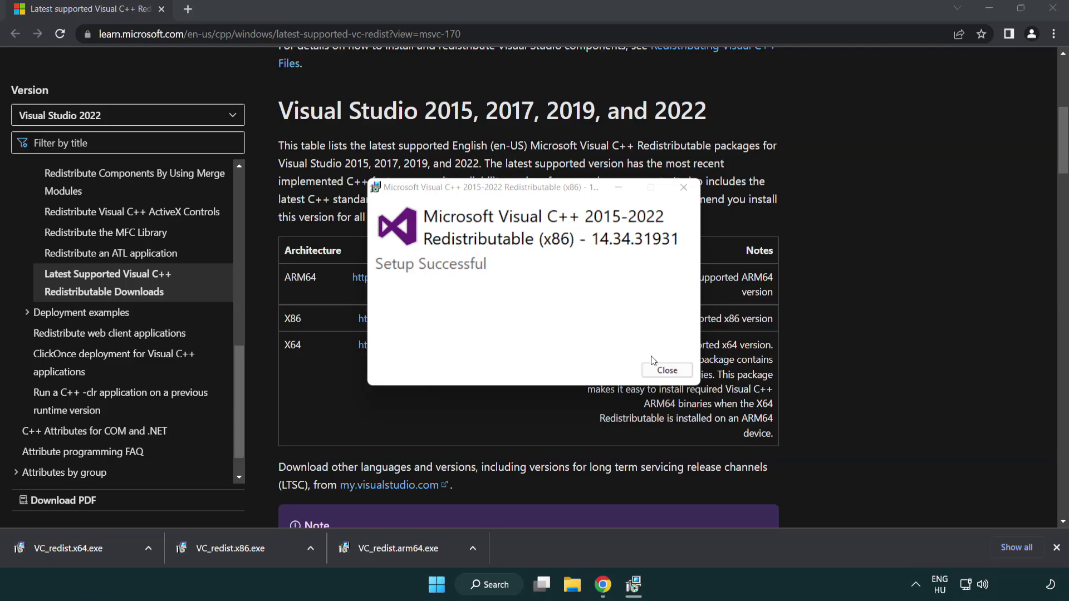
pyautogui.click(668, 370)
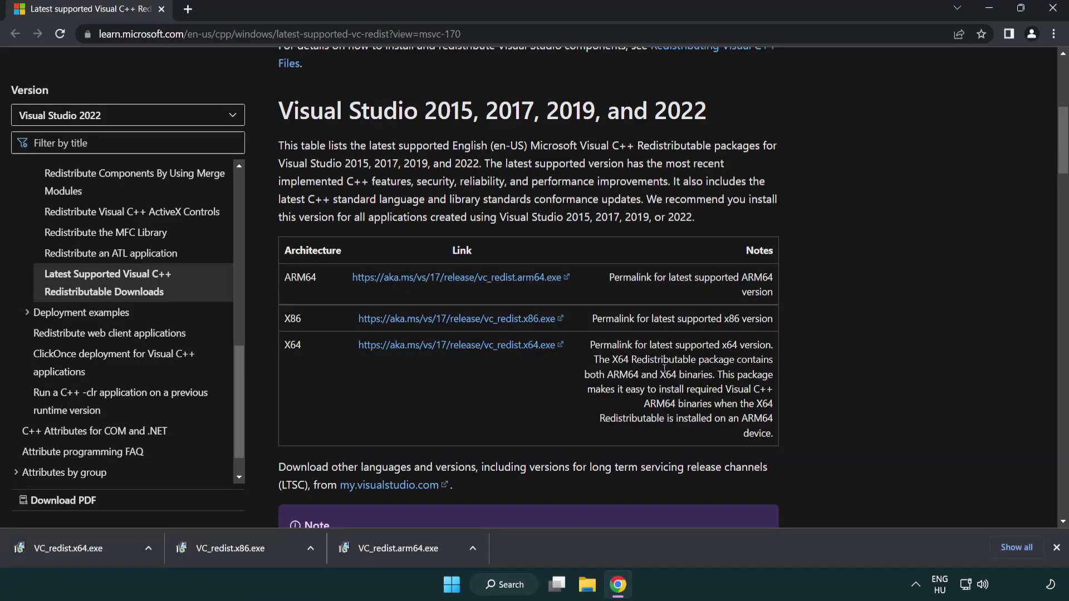
pyautogui.click(80, 546)
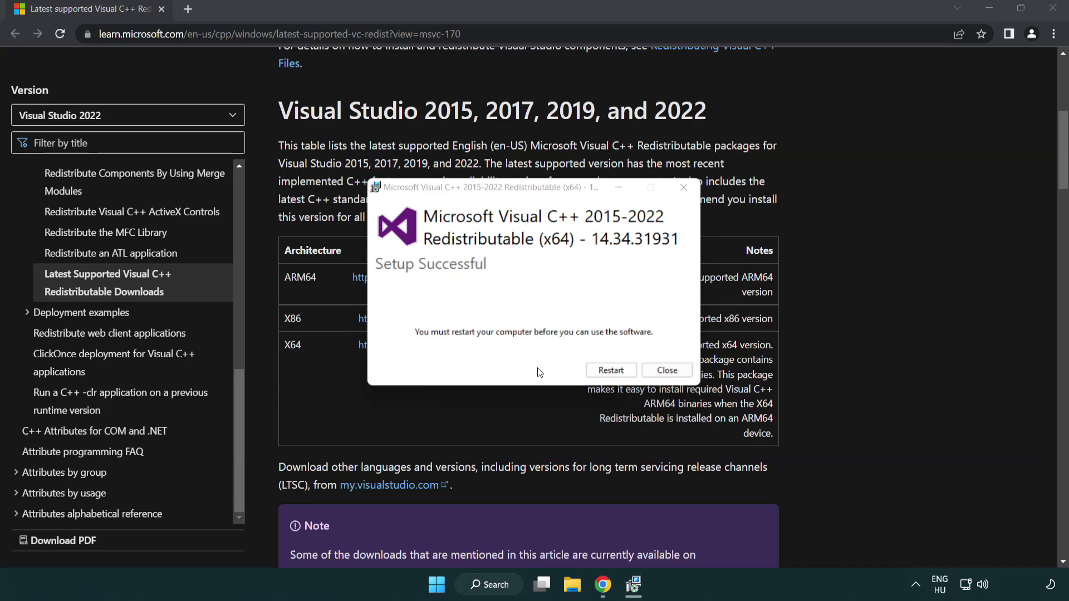
pyautogui.click(676, 375)
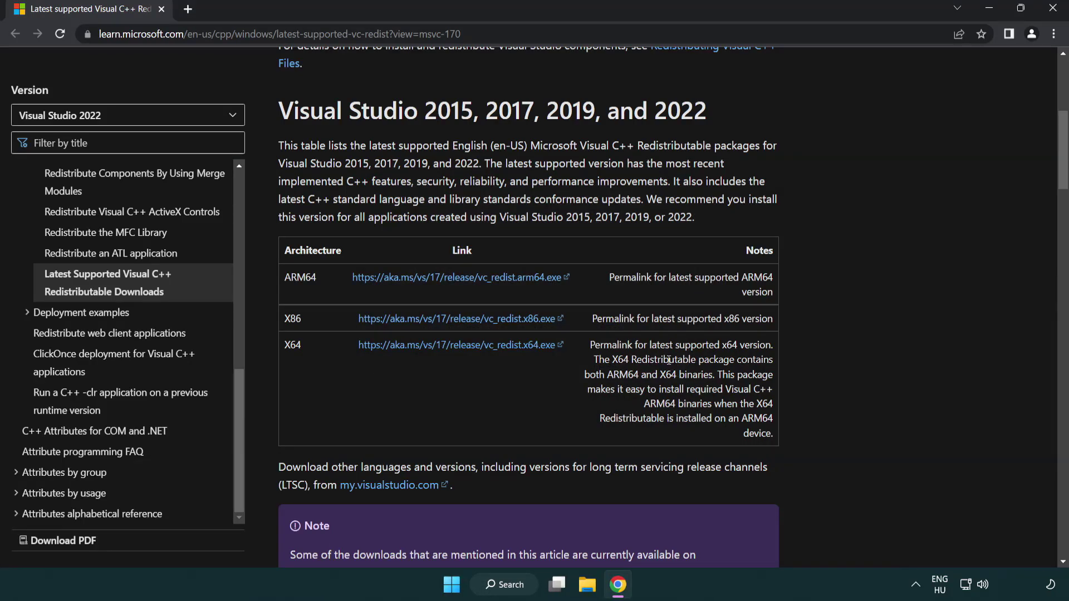
# Close Chrome, search for 'cmd', and run Command Prompt as administrator
pyautogui.click(1053, 11)
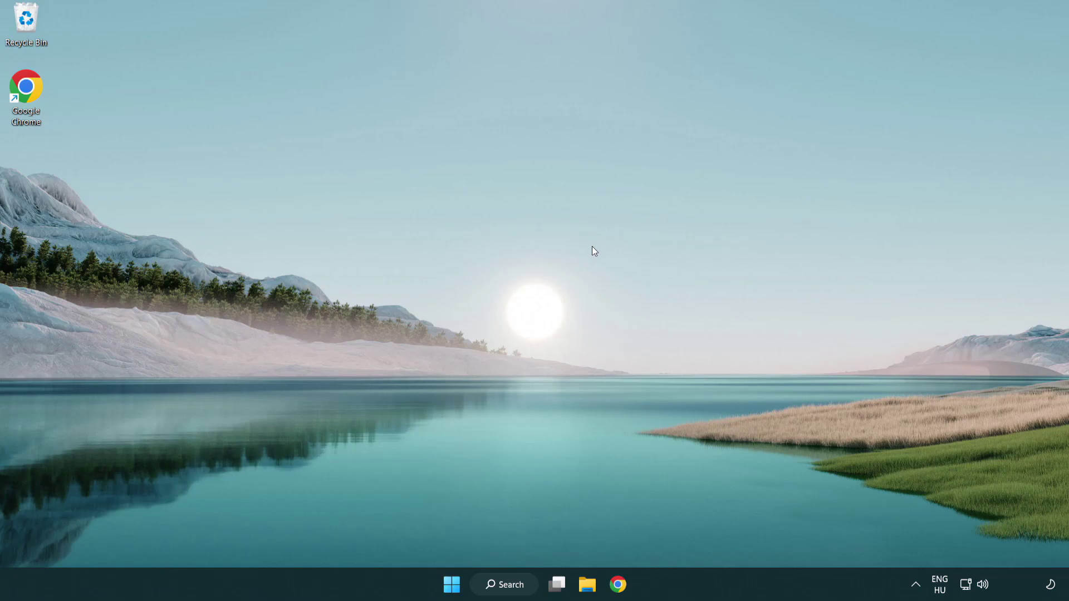
pyautogui.click(496, 594)
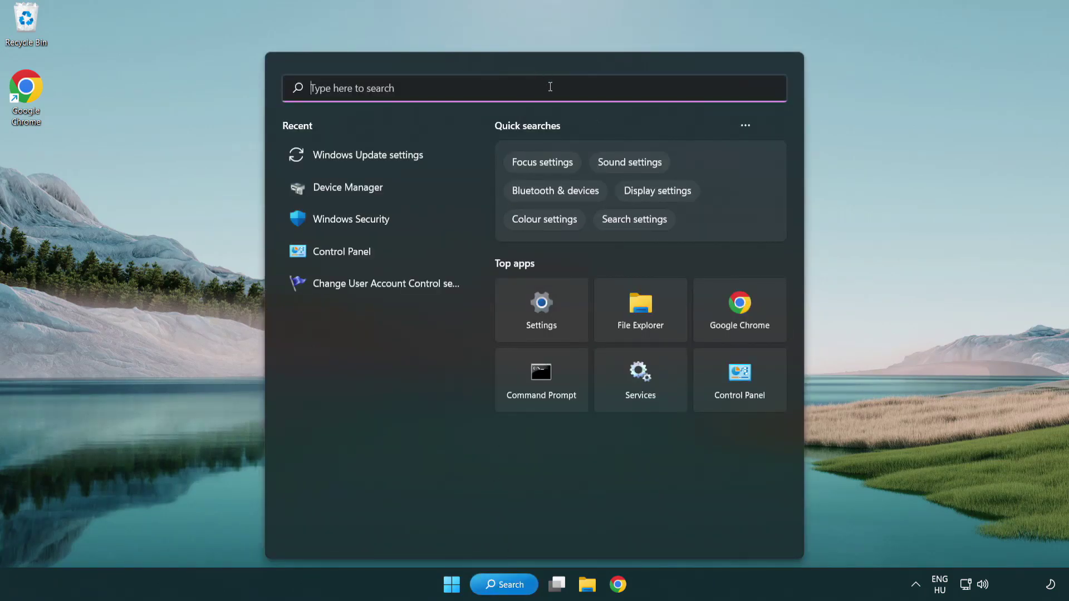
pyautogui.write('cmd')
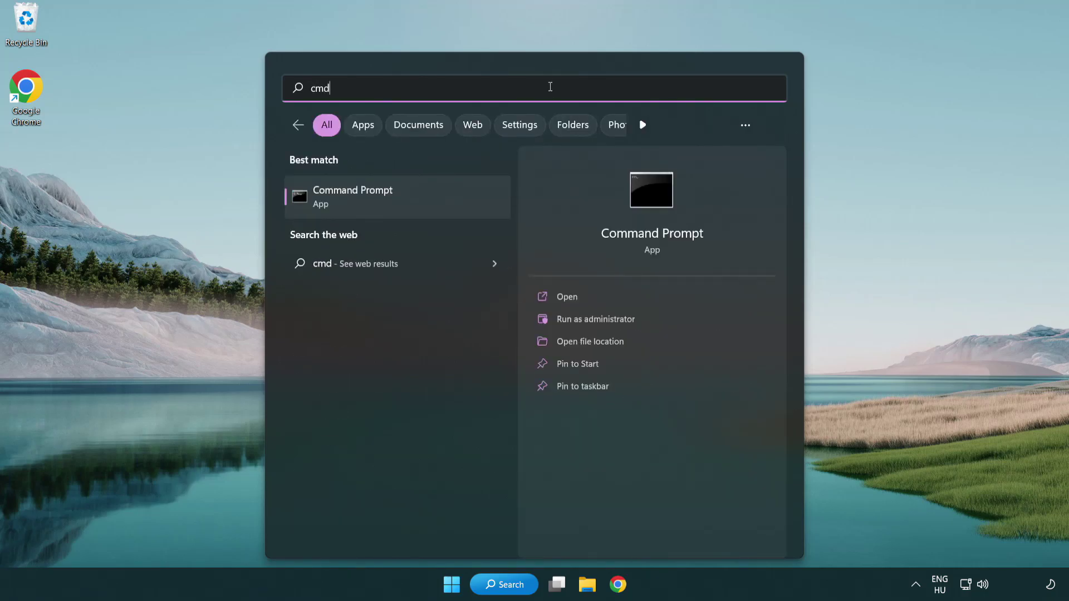
pyautogui.rightClick(409, 199)
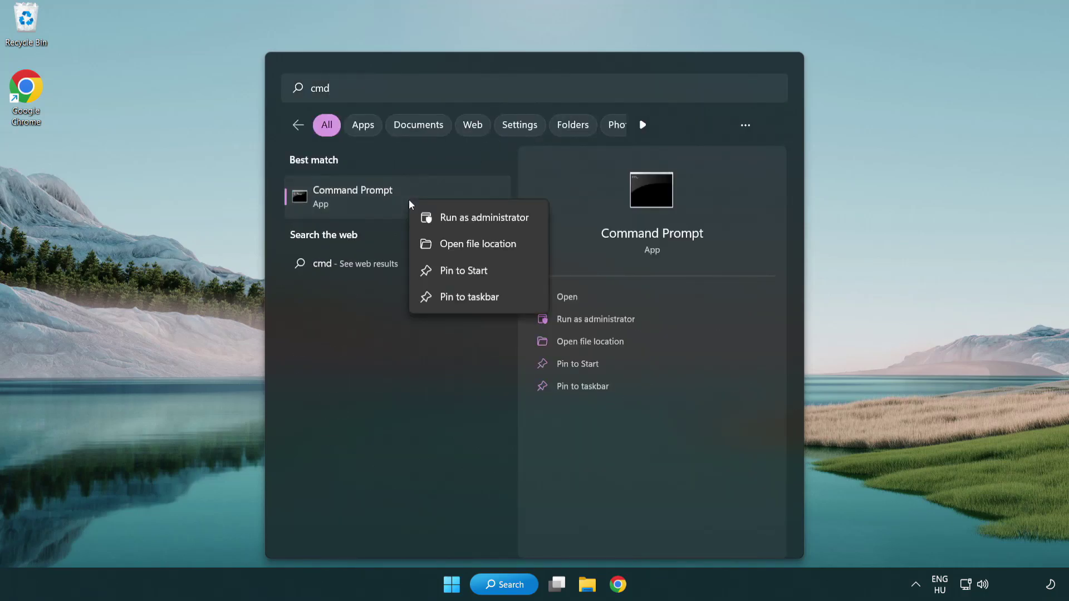
pyautogui.click(482, 222)
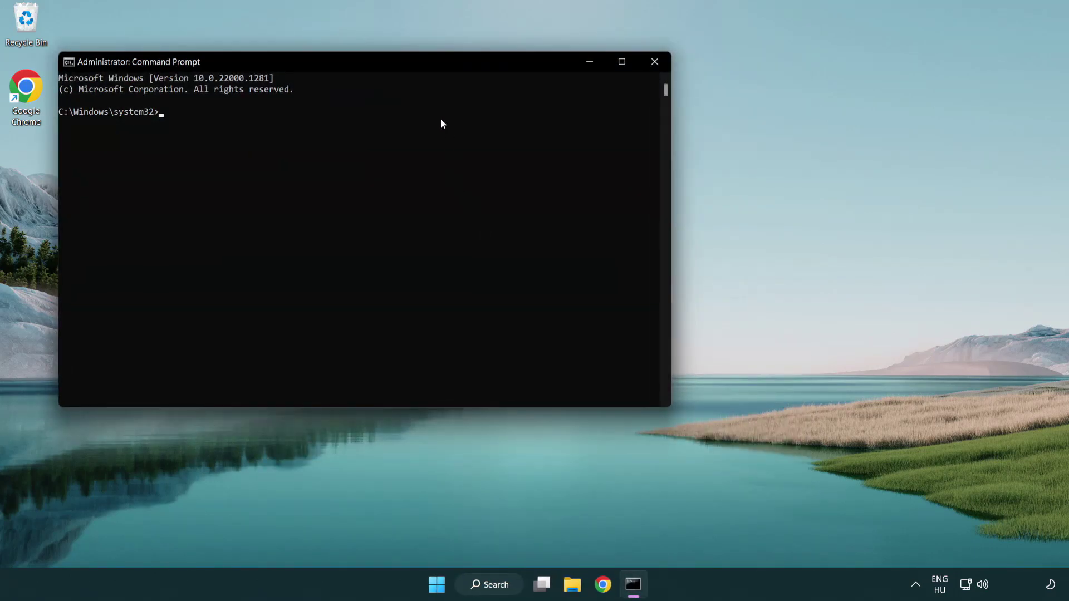
# Run sfc /scannow in the elevated Command Prompt; verification reaches 100% with no violations
pyautogui.moveTo(381, 61); pyautogui.dragTo(538, 109)
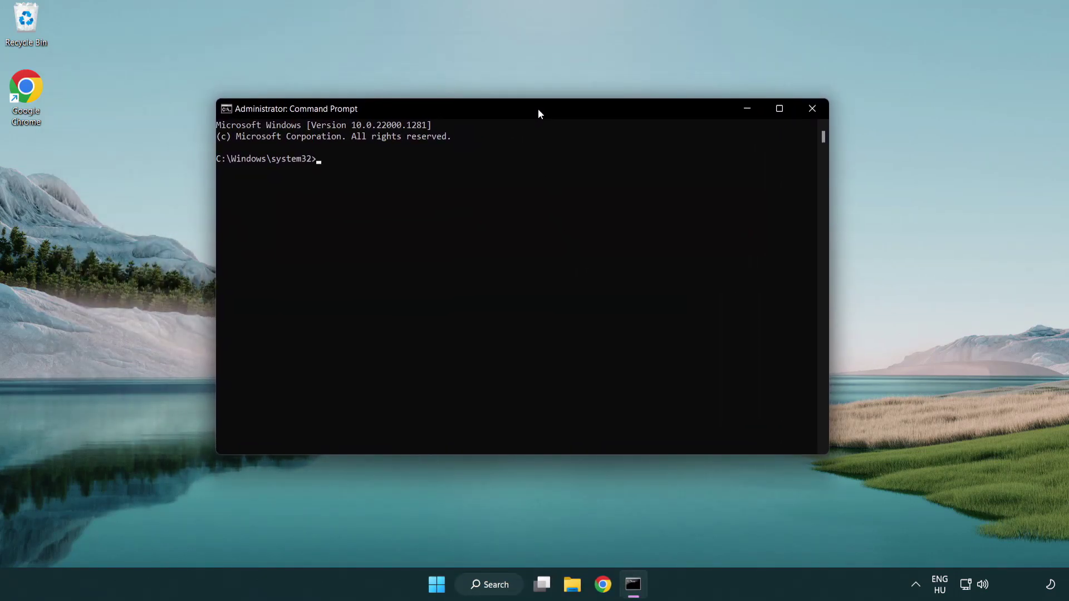
pyautogui.write('sfc /scannow')
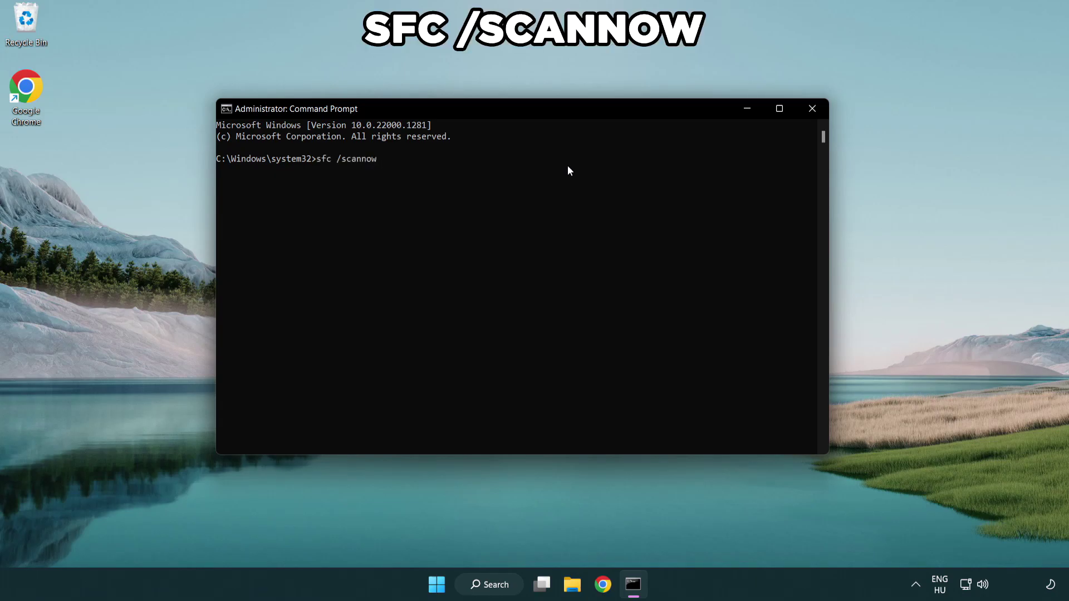
pyautogui.press('Return')
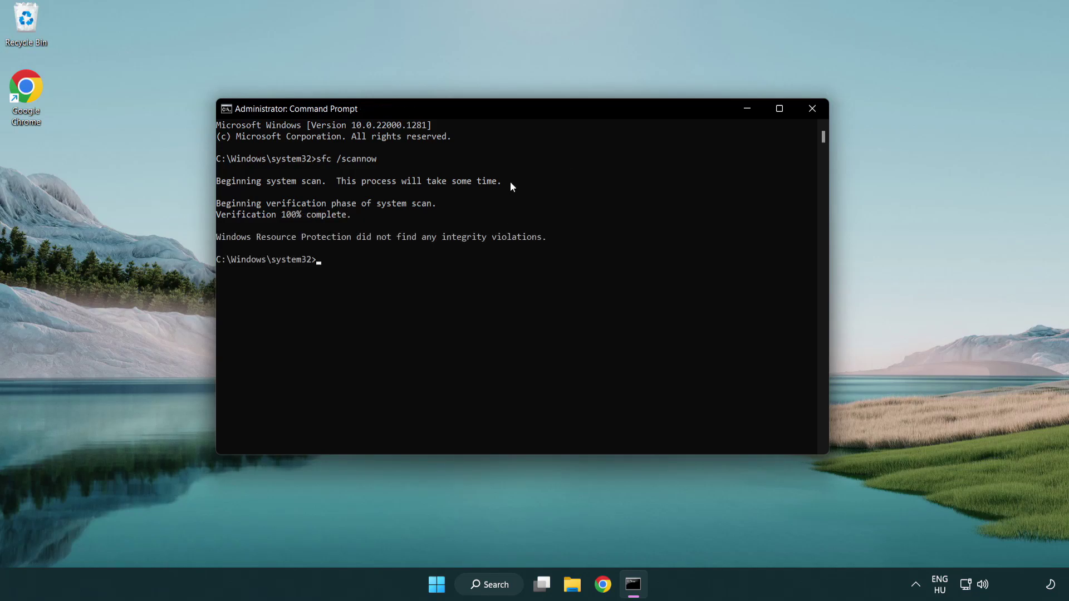
# Close Command Prompt and bring up the Start menu power options showing Restart
pyautogui.click(814, 110)
pyautogui.click(445, 588)
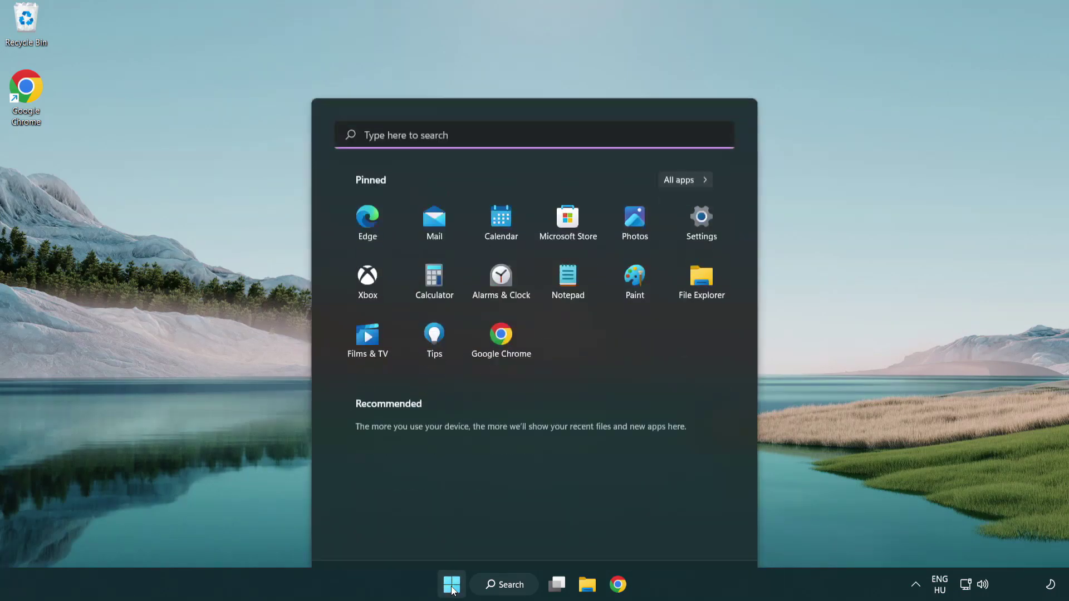
pyautogui.click(711, 535)
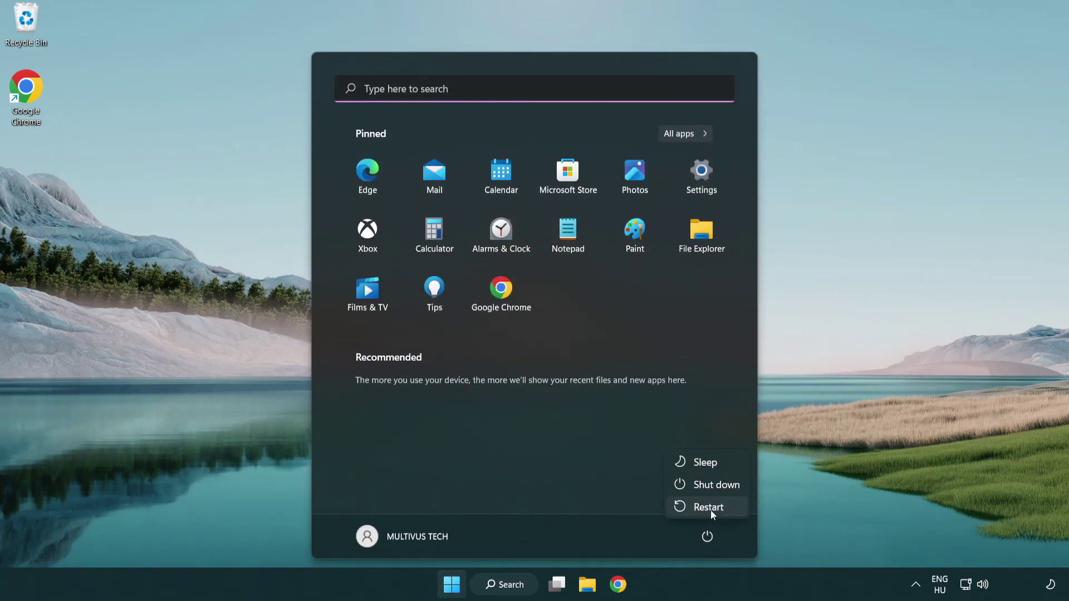